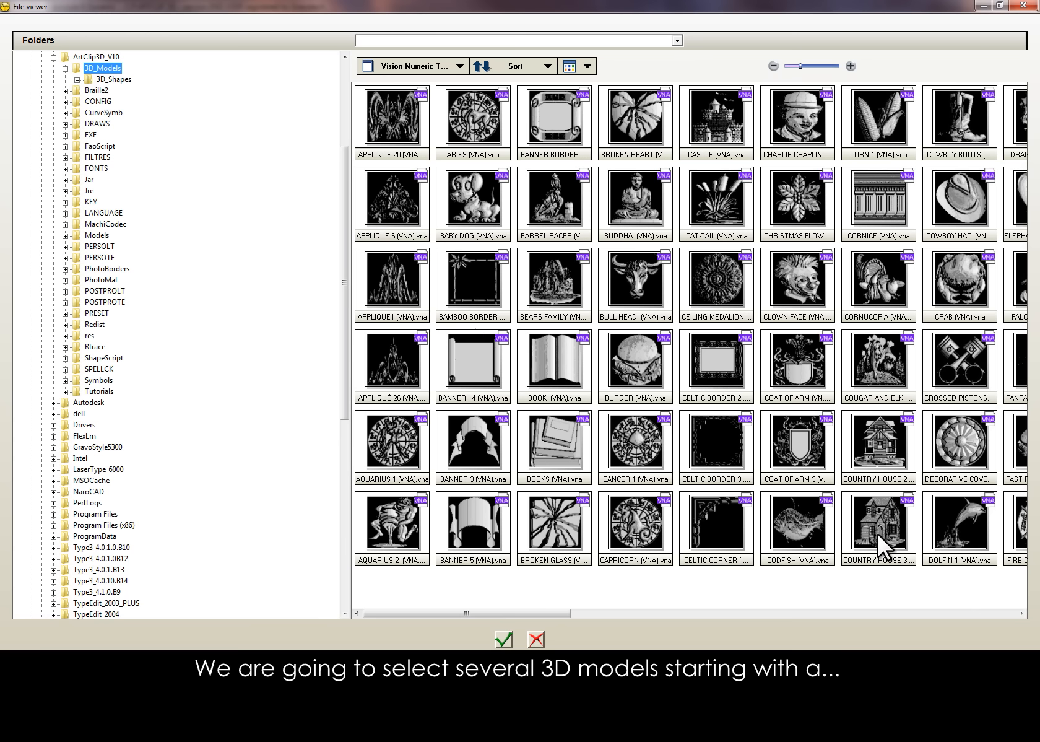
# Step: Select the COUNTRY HOUSE 2, HANDS AND DOVE, MOON FACE, SITTING CAT and WATER WELL models together and import them
pyautogui.click(878, 453)
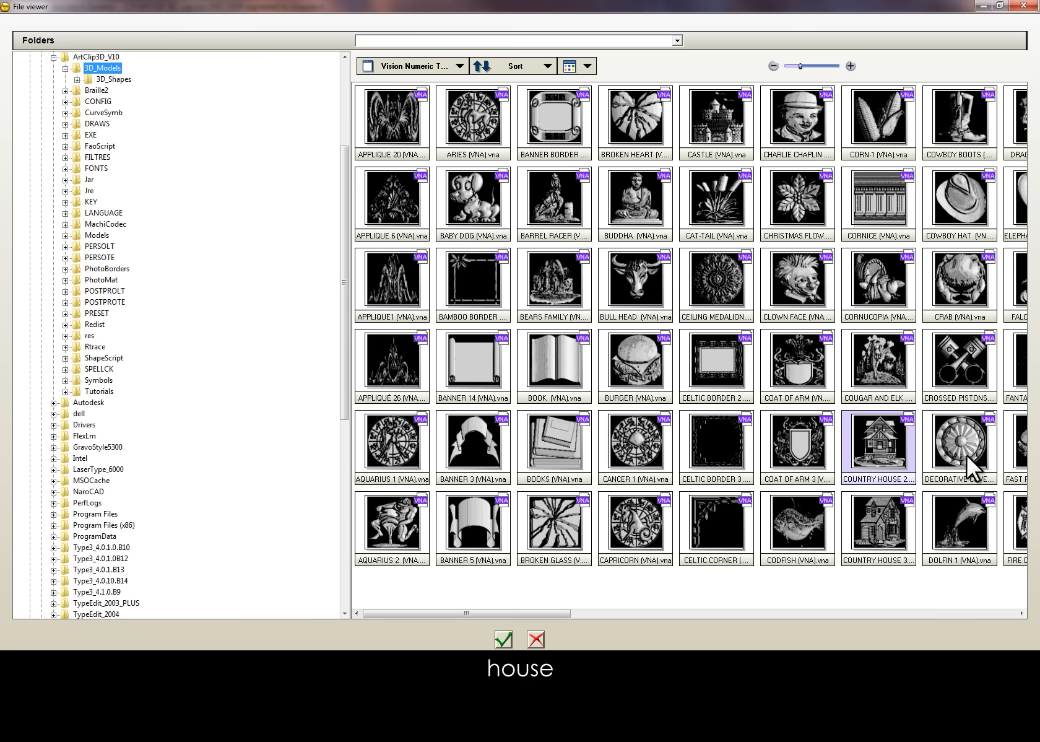
pyautogui.click(994, 613)
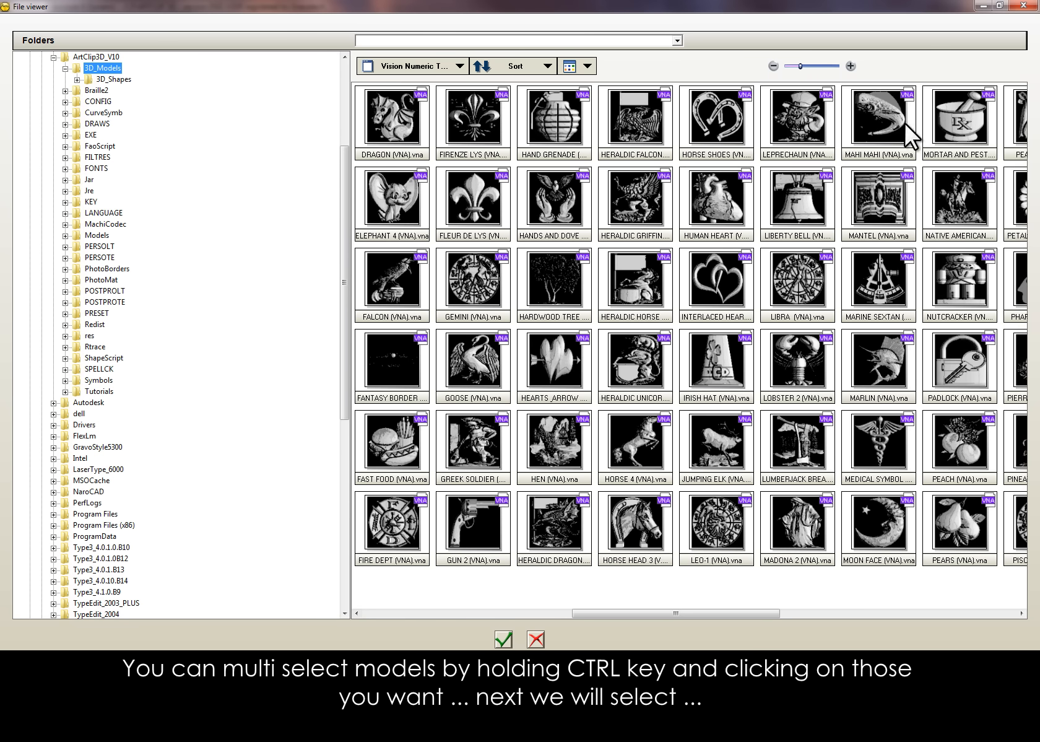
pyautogui.click(546, 202)
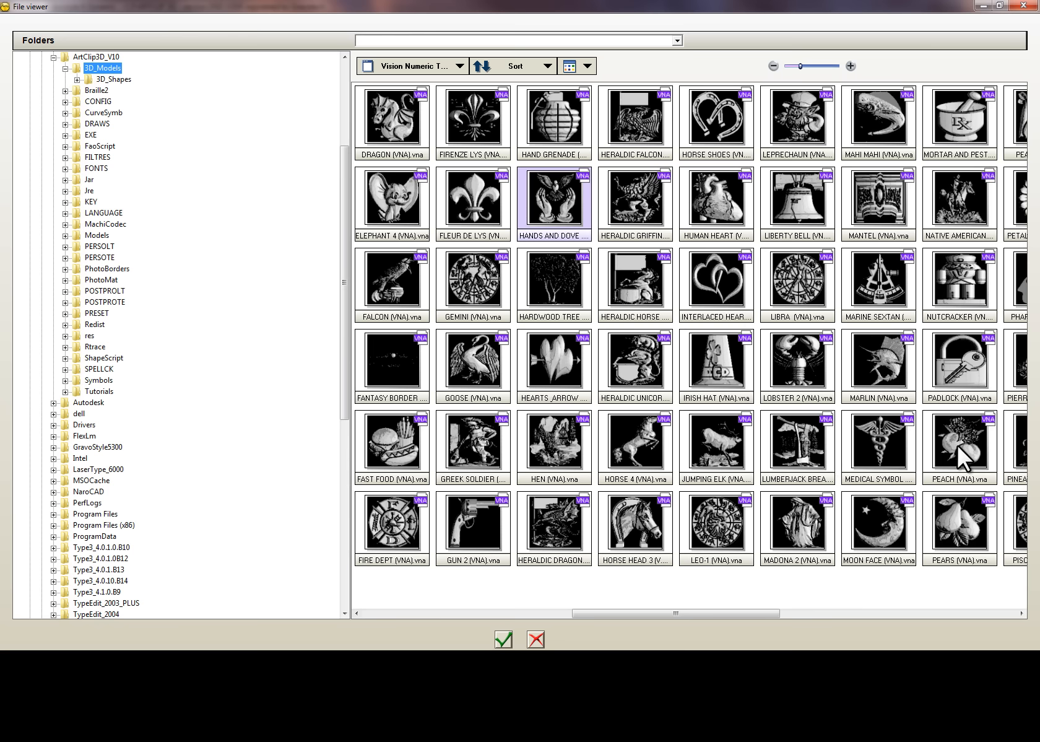
pyautogui.click(880, 522)
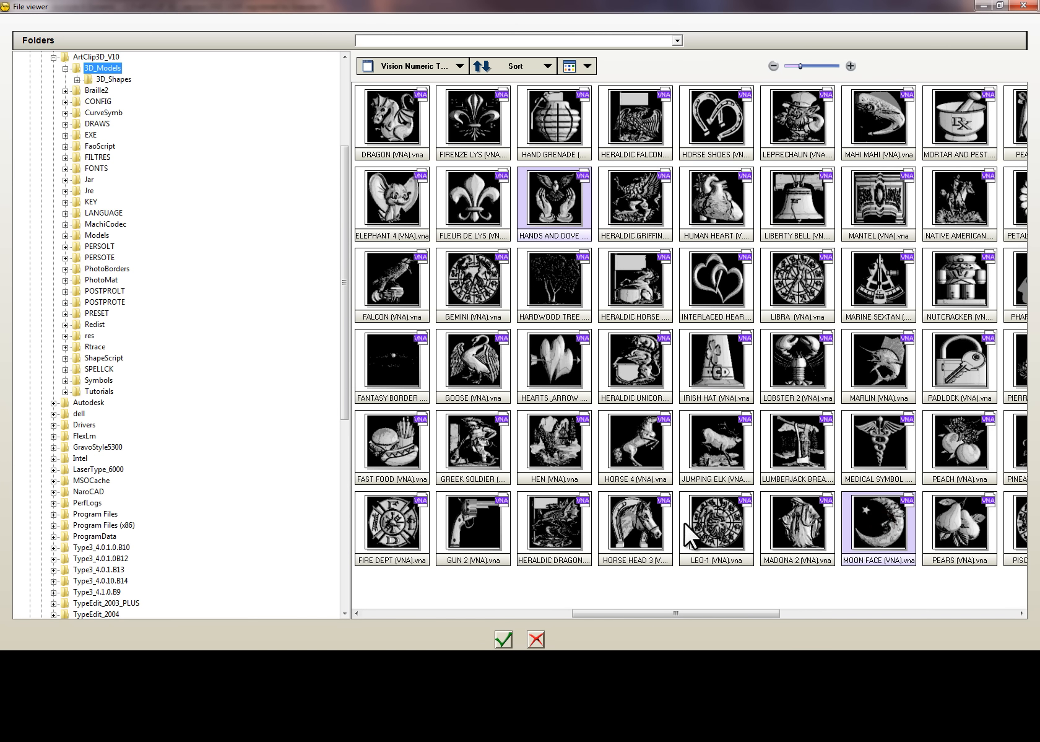
pyautogui.click(990, 613)
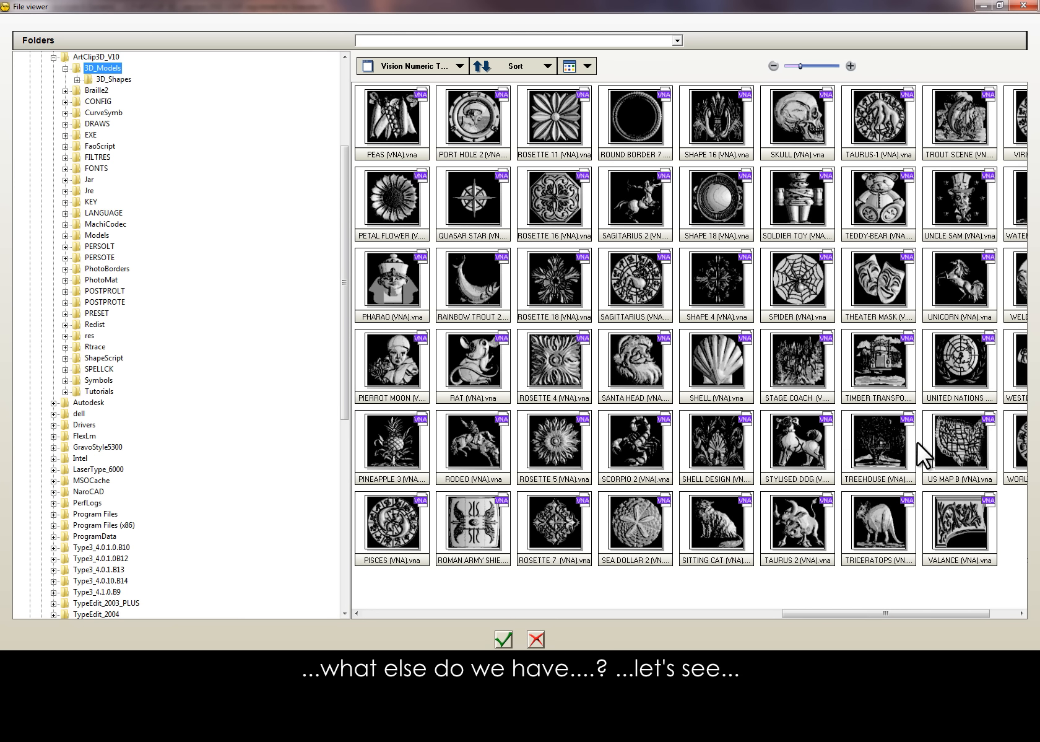
pyautogui.click(721, 524)
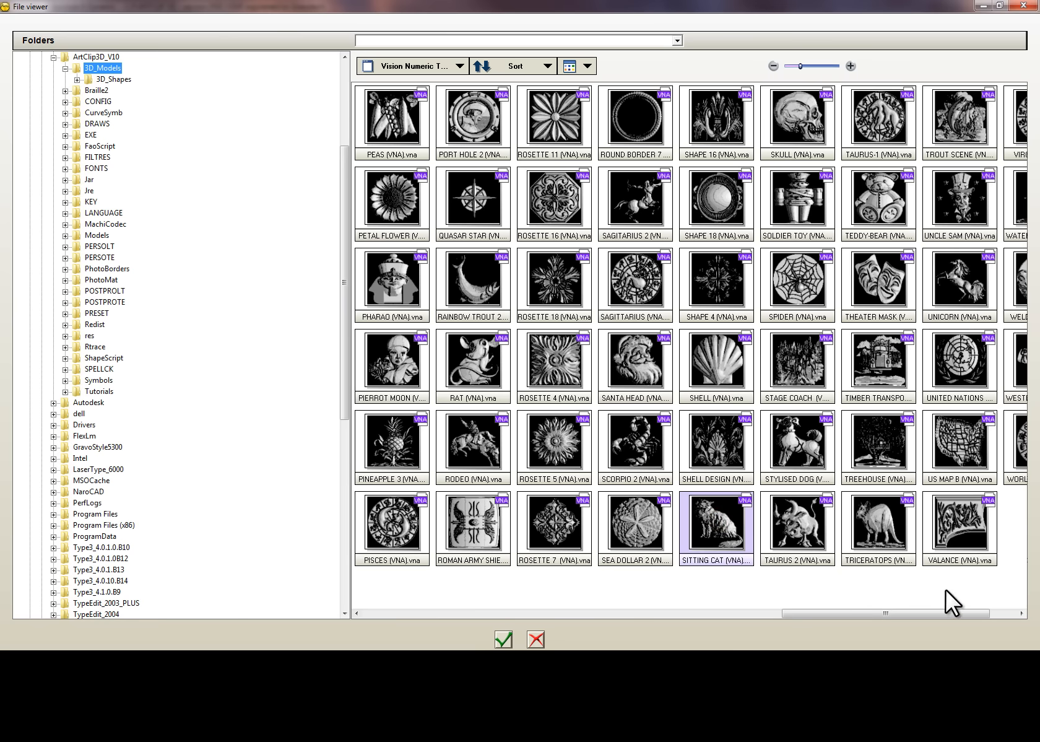
pyautogui.click(1016, 612)
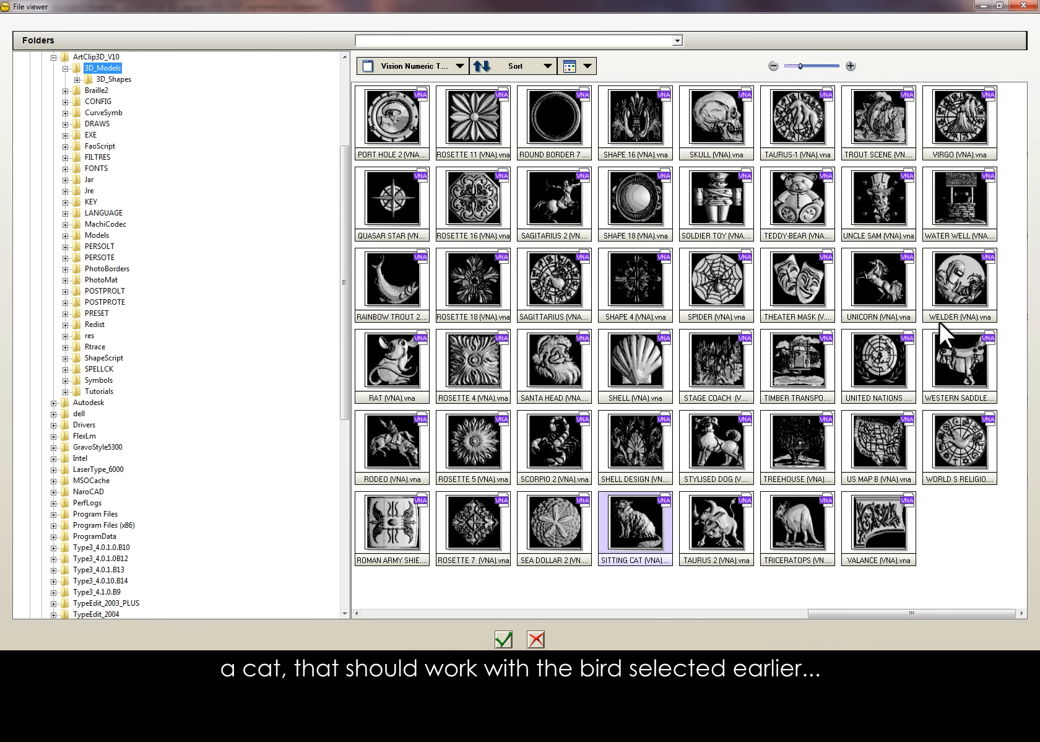
pyautogui.click(957, 203)
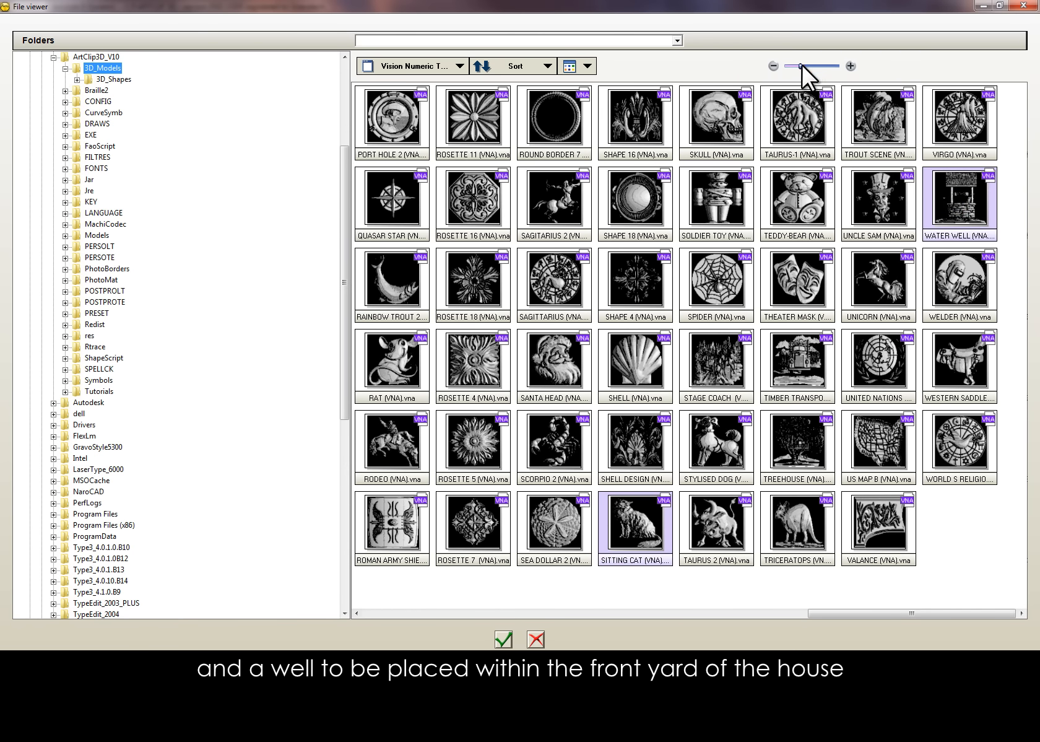
pyautogui.moveTo(799, 66); pyautogui.dragTo(791, 66)
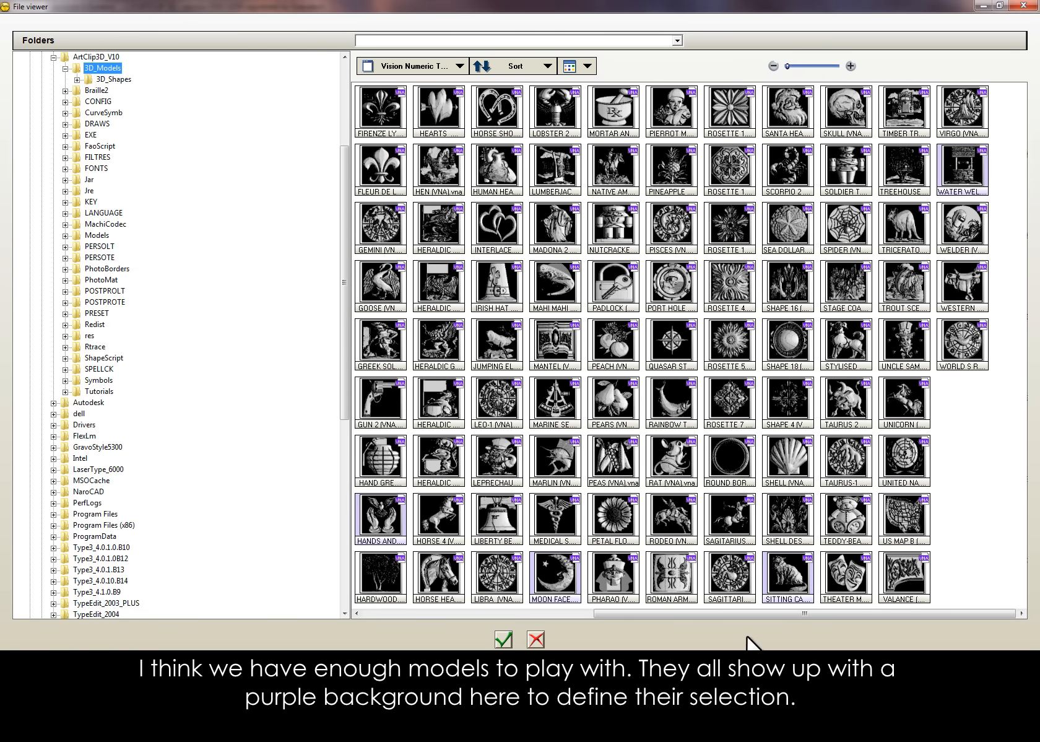
pyautogui.moveTo(748, 613); pyautogui.dragTo(409, 615)
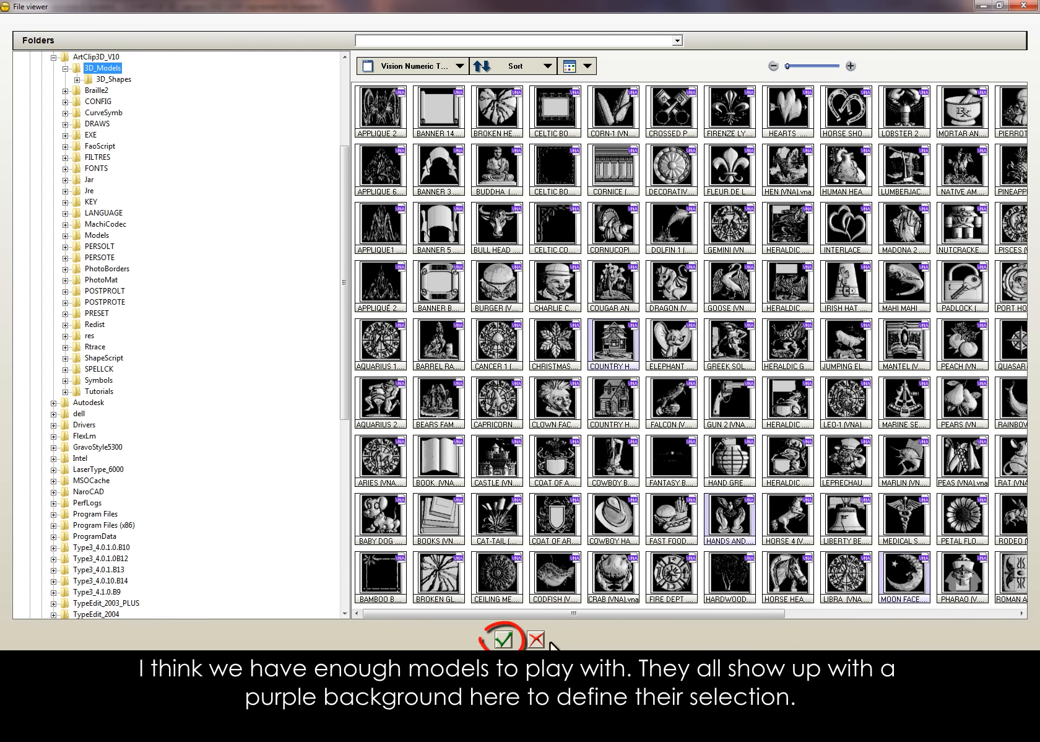
pyautogui.click(504, 639)
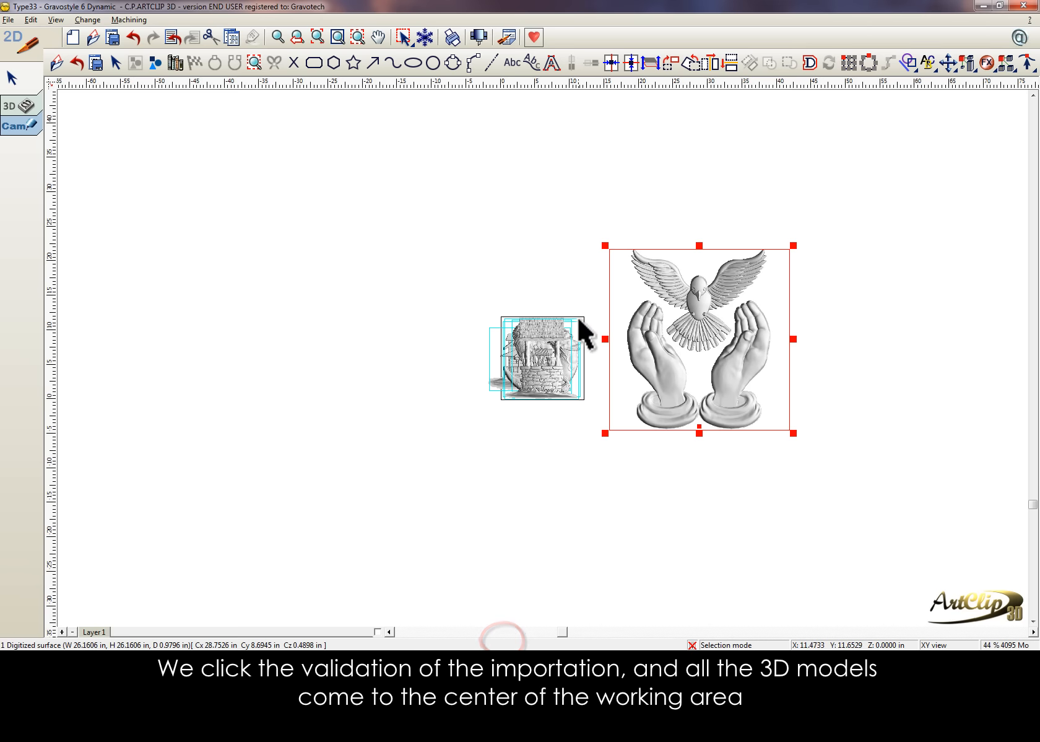
# Step: Spread the stacked models apart around the work area and enlarge the house to about 24.3 × 18.8 in, centred above the plate
pyautogui.moveTo(560, 325); pyautogui.dragTo(551, 417)
pyautogui.click(576, 303)
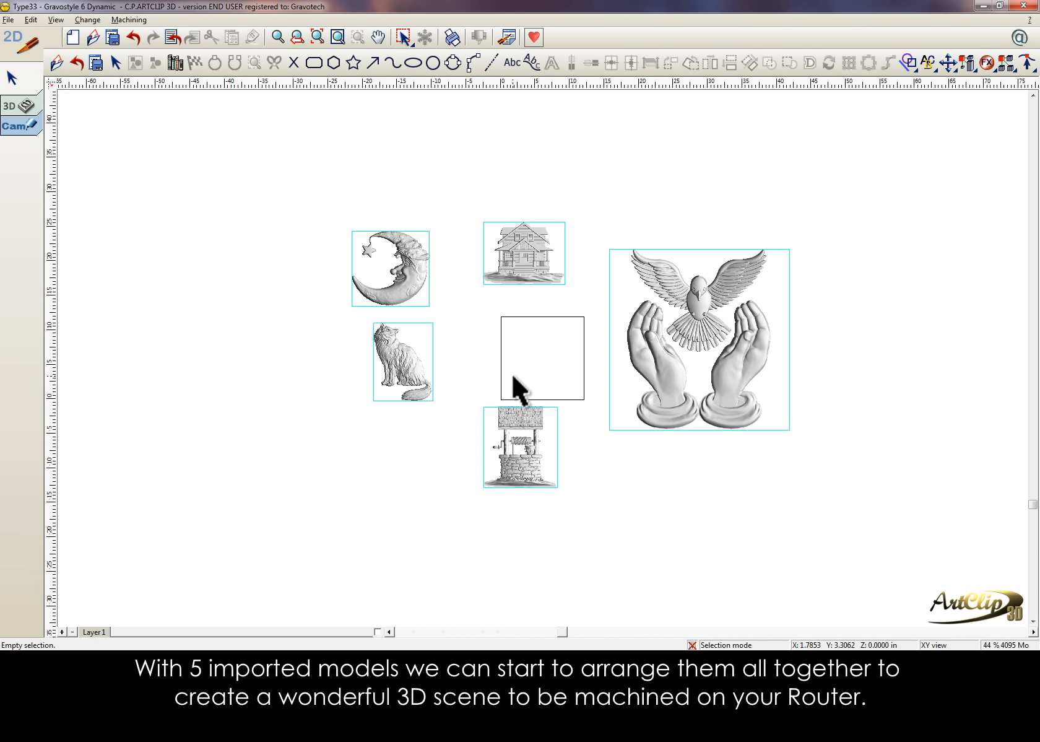
pyautogui.click(549, 227)
pyautogui.moveTo(566, 219); pyautogui.dragTo(651, 154)
pyautogui.moveTo(574, 155); pyautogui.dragTo(540, 217)
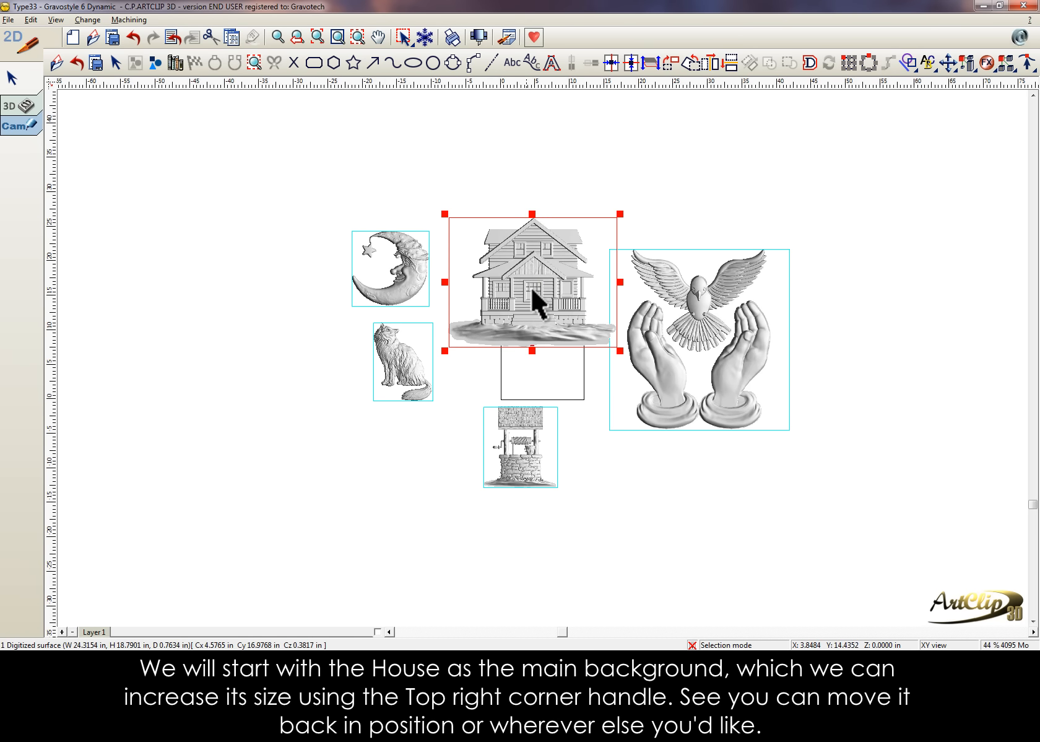
# Step: Move the moon to the upper right corner of the house and the cat to the lower left of the well
pyautogui.click(415, 237)
pyautogui.moveTo(413, 239); pyautogui.dragTo(638, 166)
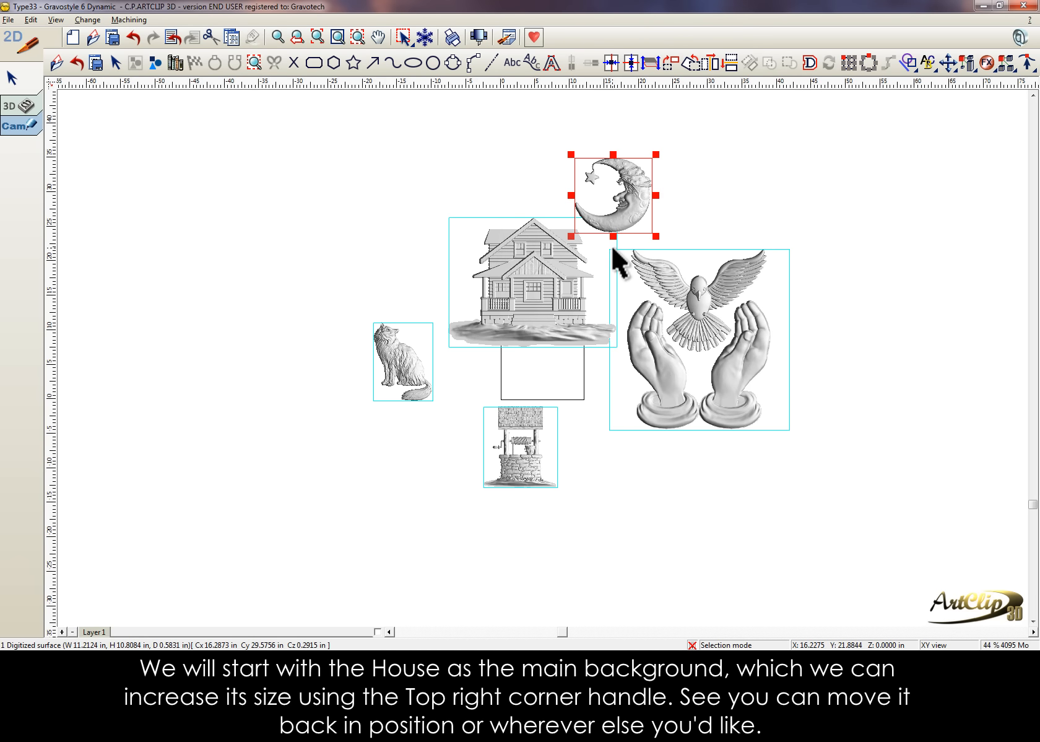
pyautogui.click(414, 335)
pyautogui.moveTo(415, 338); pyautogui.dragTo(404, 443)
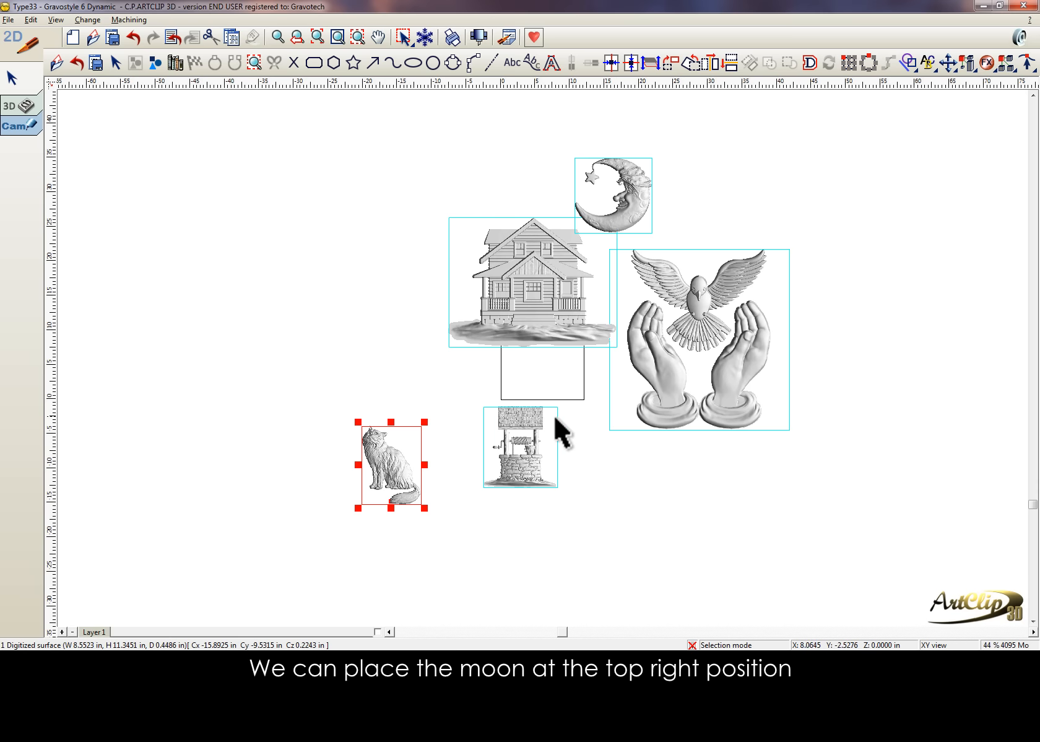
# Step: Place the well in front of the house, slightly right of centre, and enlarge it to about 13.7 × 15.0 in
pyautogui.moveTo(548, 434); pyautogui.dragTo(560, 328)
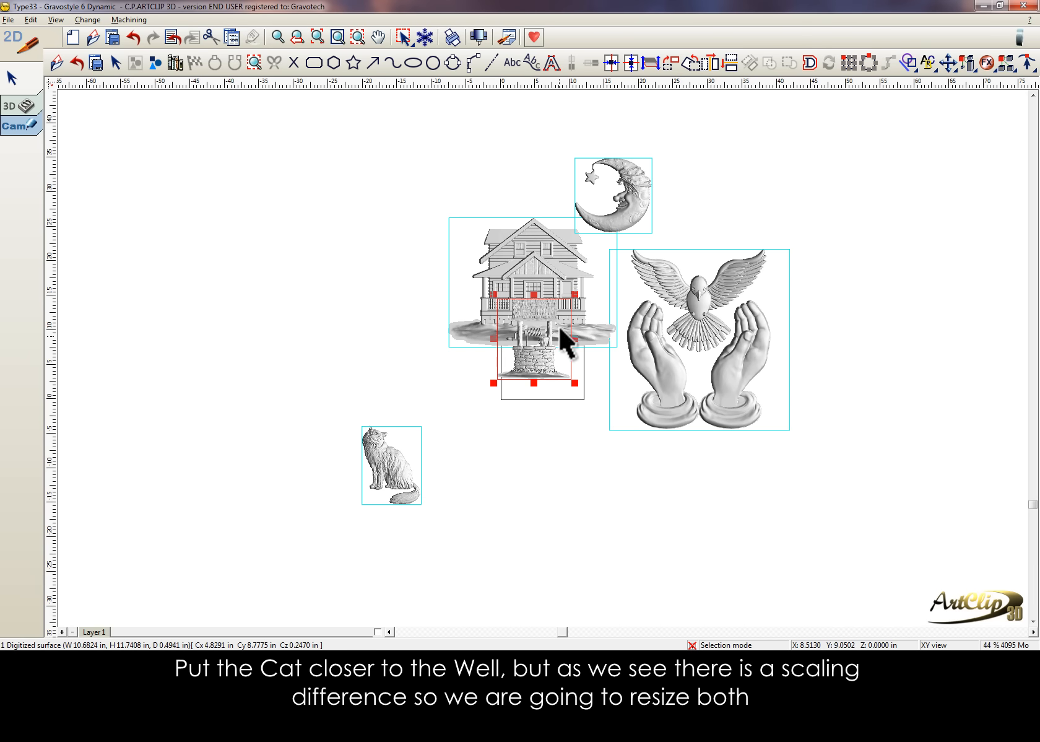
pyautogui.moveTo(493, 384); pyautogui.dragTo(475, 403)
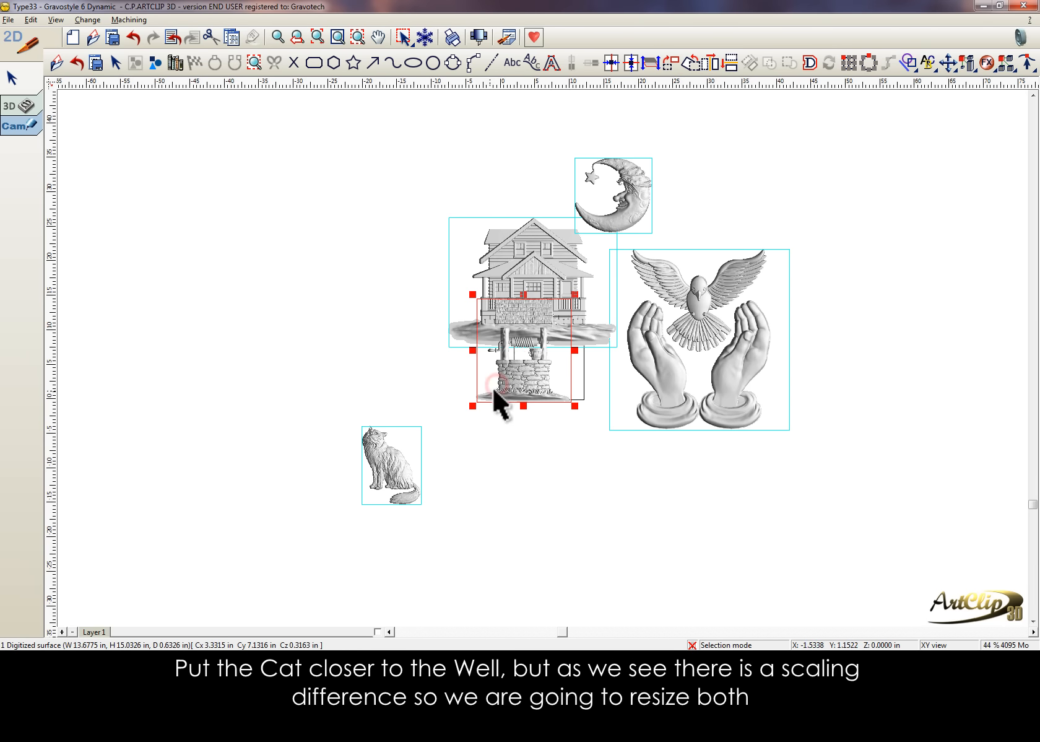
pyautogui.scroll(2, 514, 347)
pyautogui.moveTo(636, 399); pyautogui.dragTo(651, 395)
pyautogui.click(600, 390)
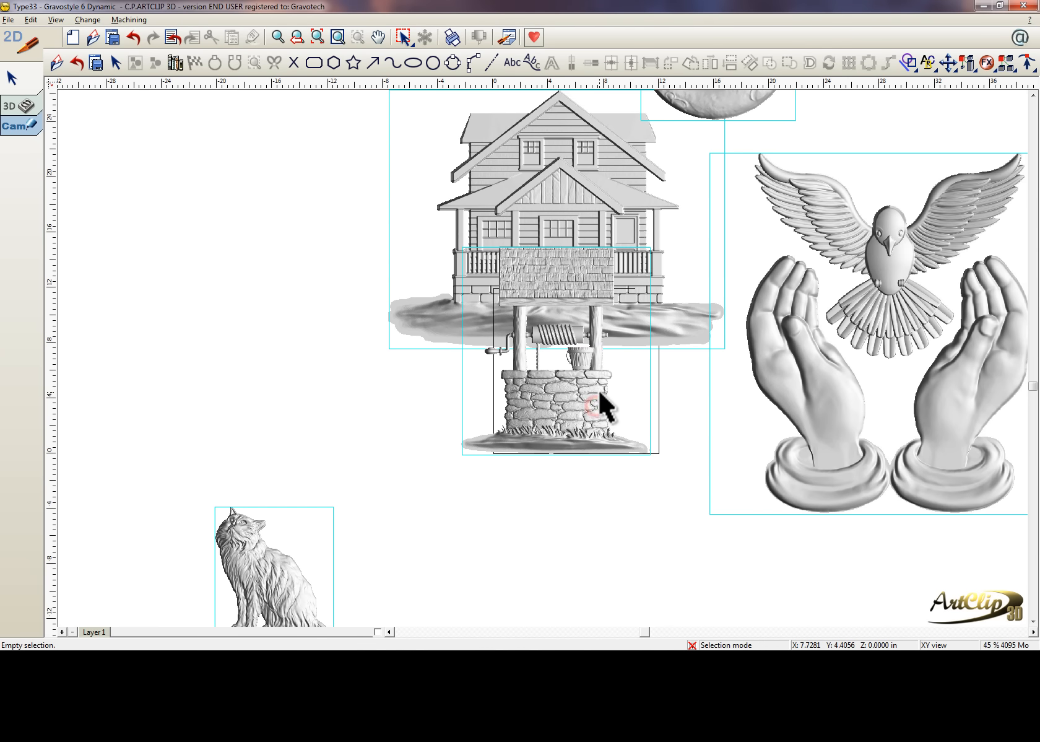
pyautogui.moveTo(646, 391); pyautogui.dragTo(675, 390)
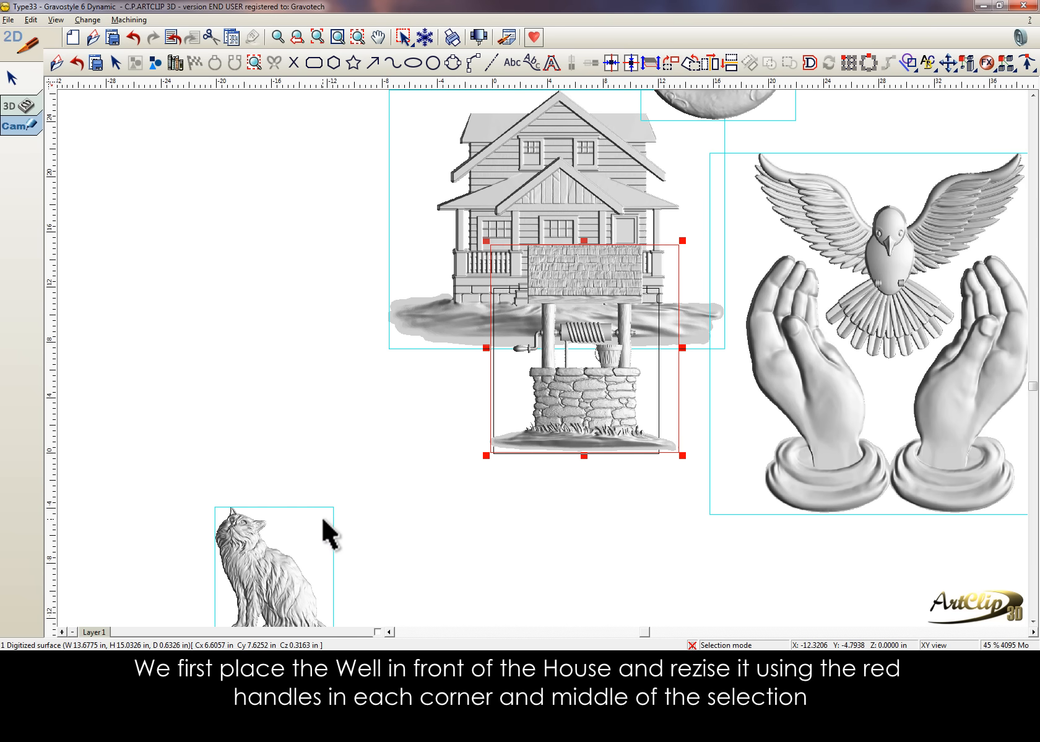
# Step: Mirror the cat horizontally and place it at the left foot of the well, reduced to about 4.4 × 5.8 in
pyautogui.moveTo(320, 514); pyautogui.dragTo(386, 383)
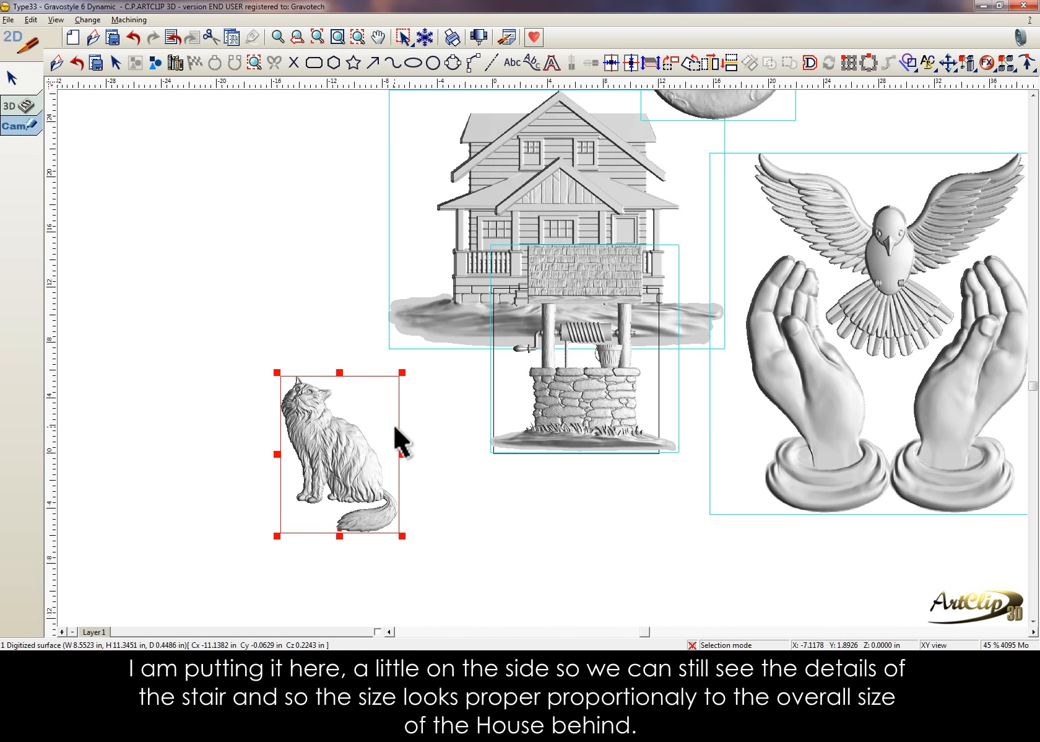
pyautogui.click(712, 64)
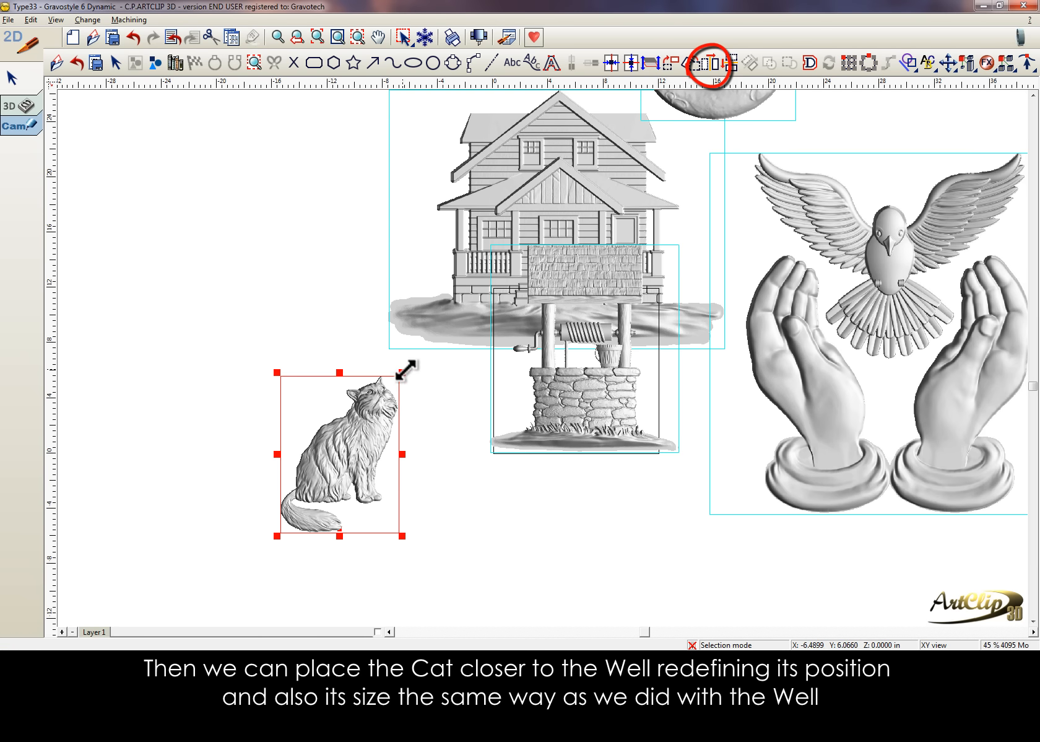
pyautogui.moveTo(402, 372); pyautogui.dragTo(536, 363)
pyautogui.moveTo(465, 394); pyautogui.dragTo(531, 392)
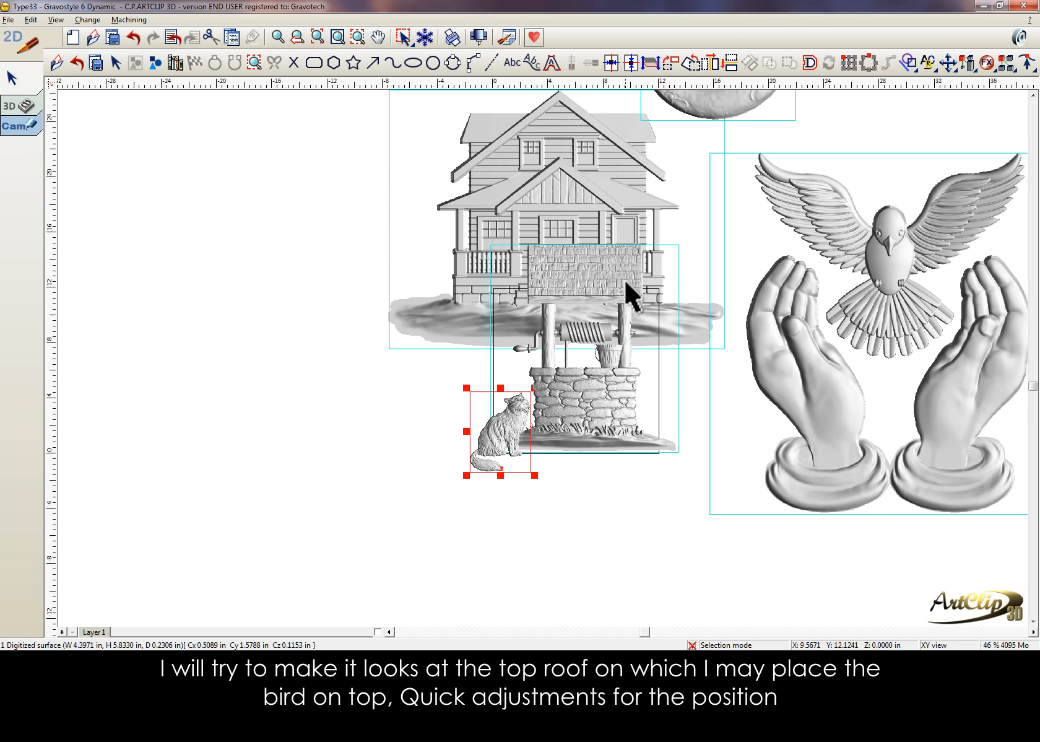
# Step: Sketch a closed curve about 22.2 × 16.6 in around the dove, keeping the line clear of the hands
pyautogui.scroll(-3, 757, 294)
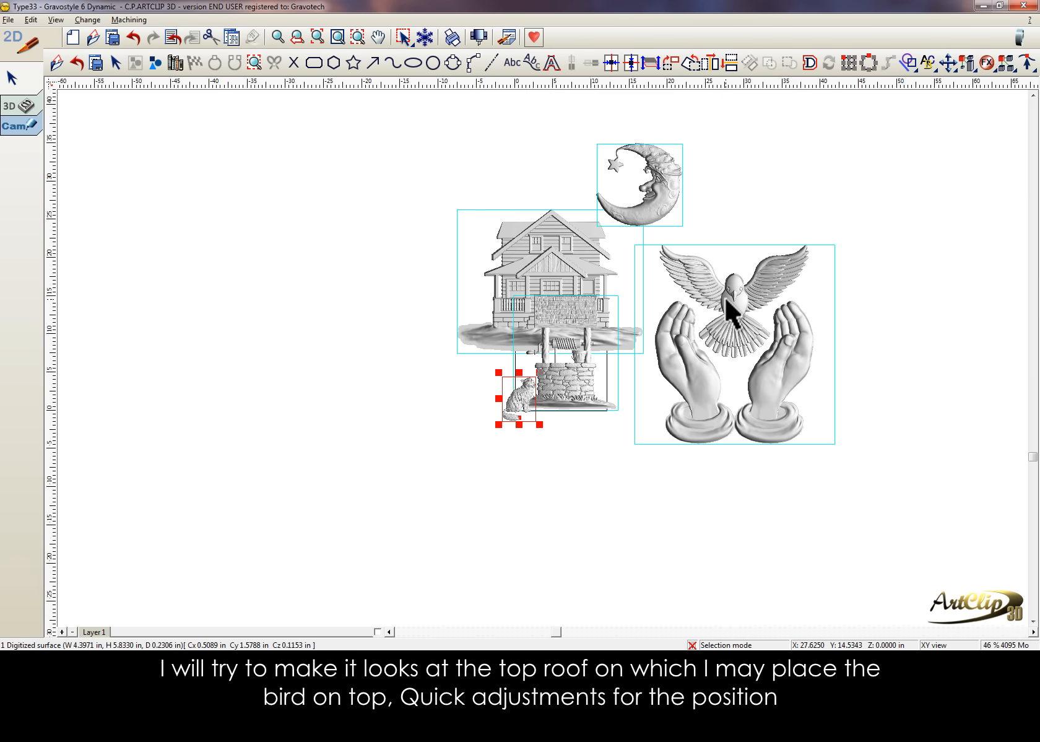
pyautogui.scroll(3, 716, 306)
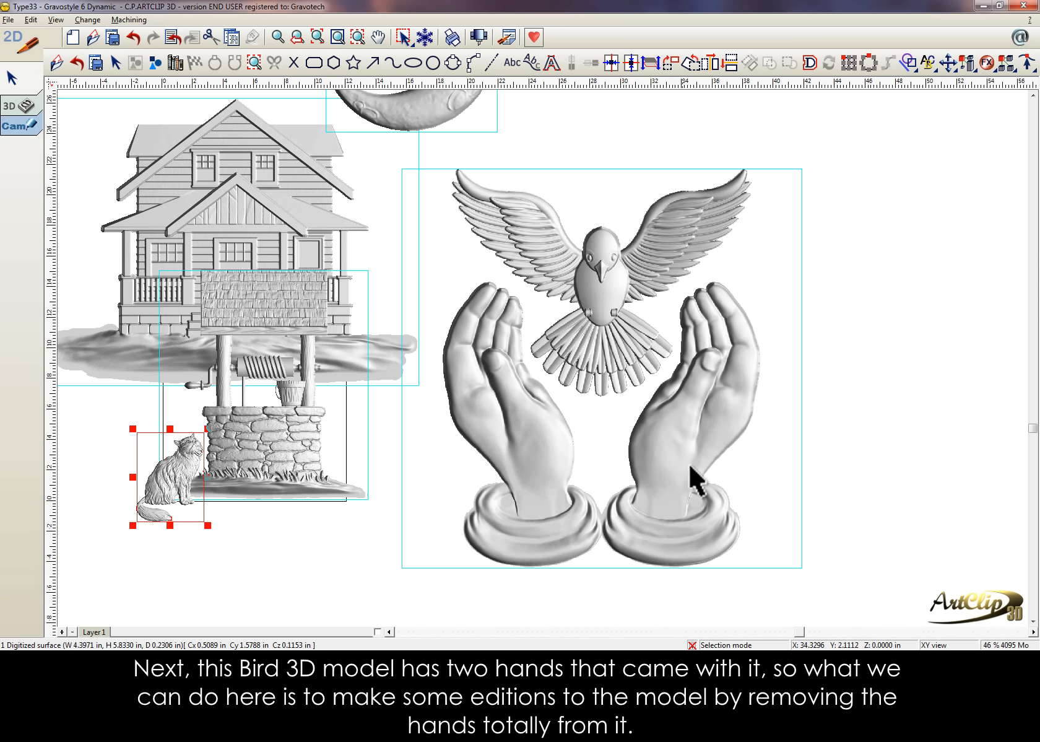
pyautogui.scroll(-3, 684, 332)
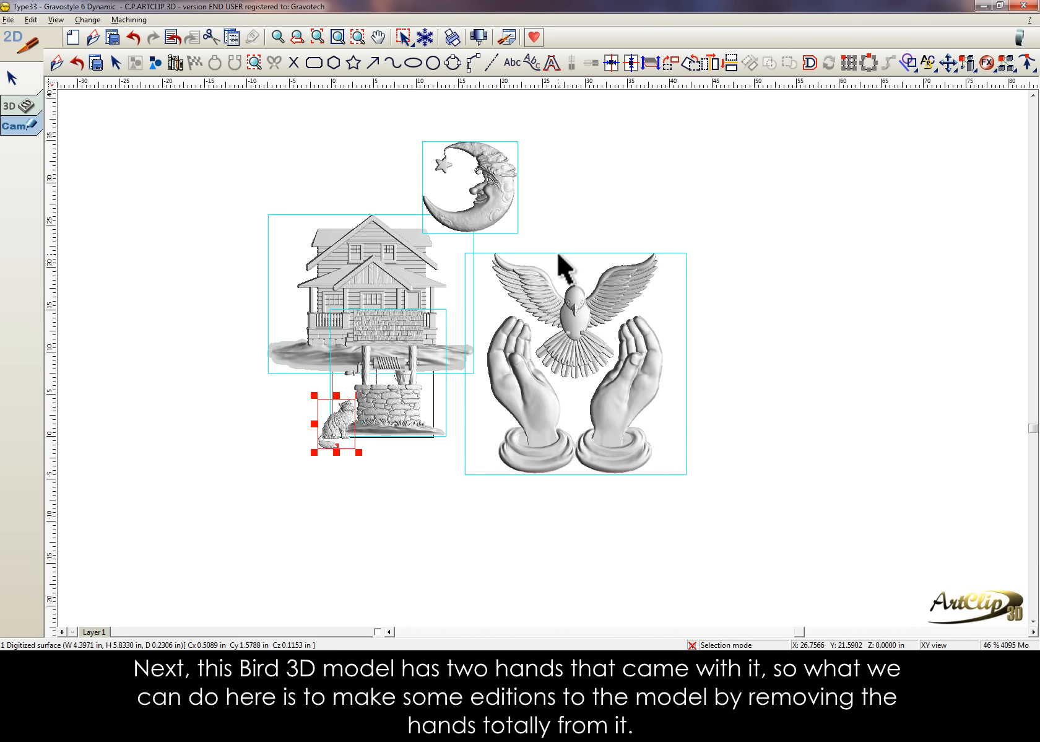
pyautogui.click(393, 63)
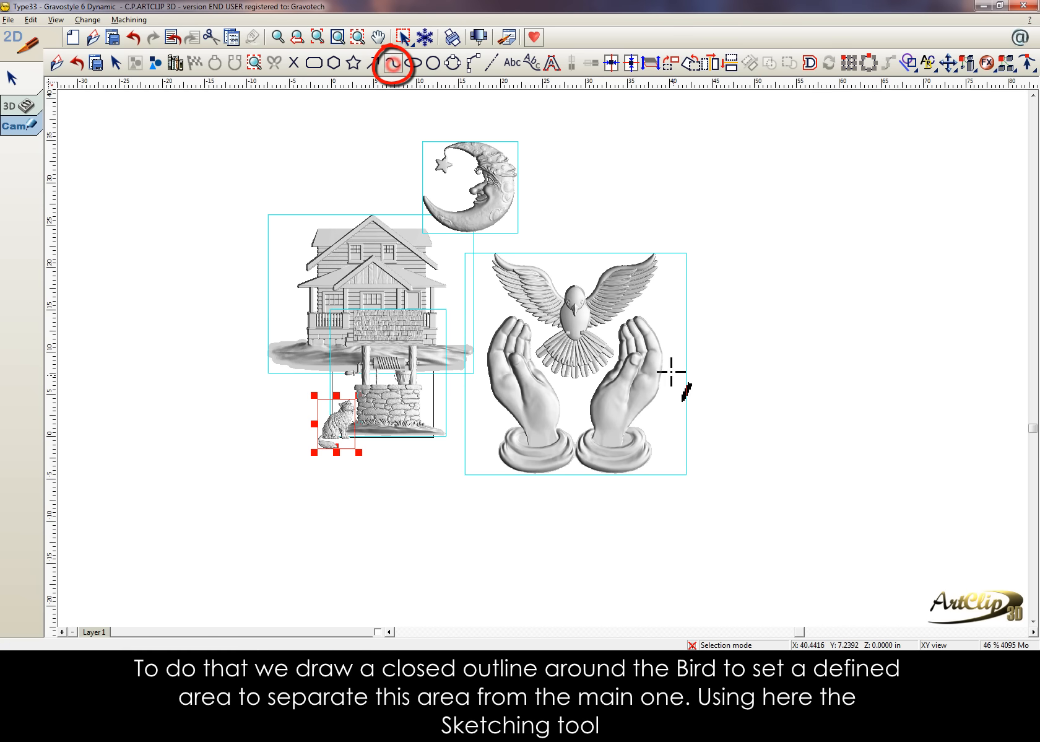
pyautogui.click(501, 246)
pyautogui.click(484, 257)
pyautogui.click(497, 299)
pyautogui.click(529, 318)
pyautogui.click(533, 347)
pyautogui.click(544, 370)
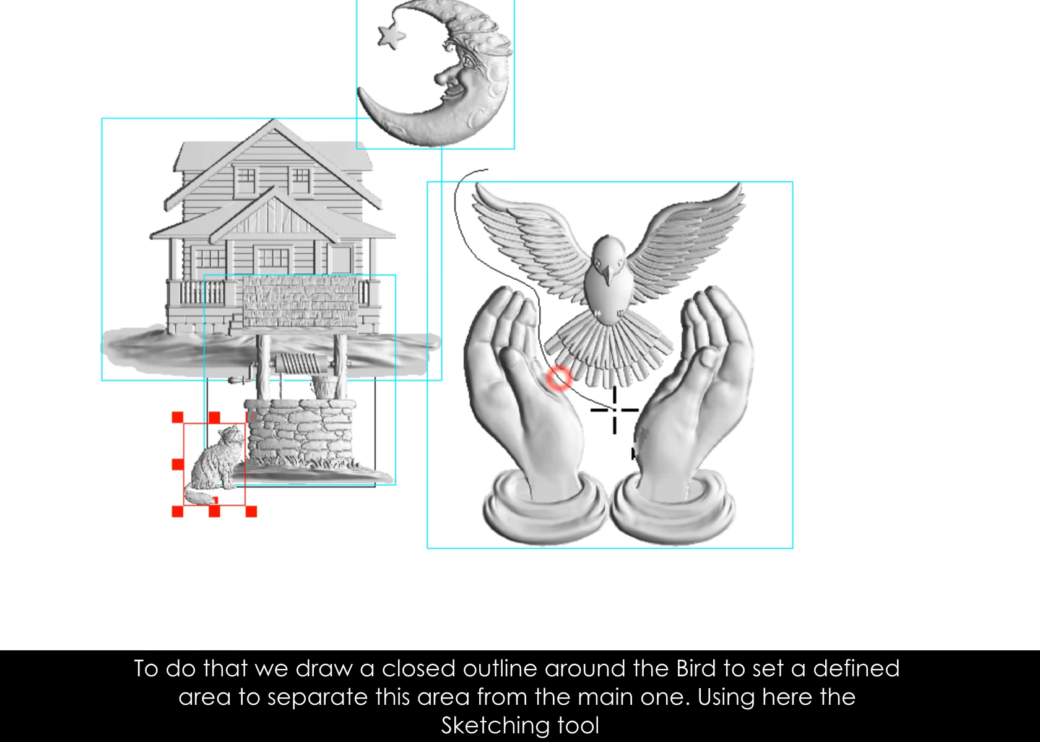
pyautogui.click(580, 385)
pyautogui.click(666, 372)
pyautogui.click(678, 350)
pyautogui.click(678, 319)
pyautogui.click(688, 285)
pyautogui.click(750, 237)
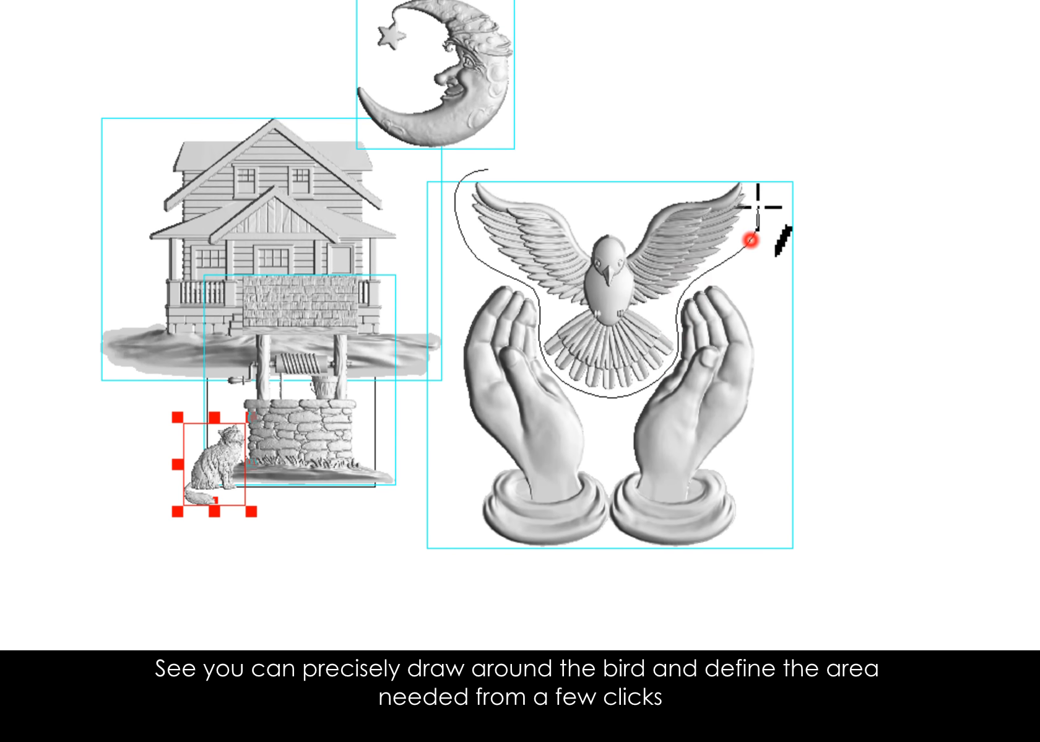
pyautogui.click(753, 172)
pyautogui.click(681, 187)
pyautogui.click(626, 215)
pyautogui.click(563, 210)
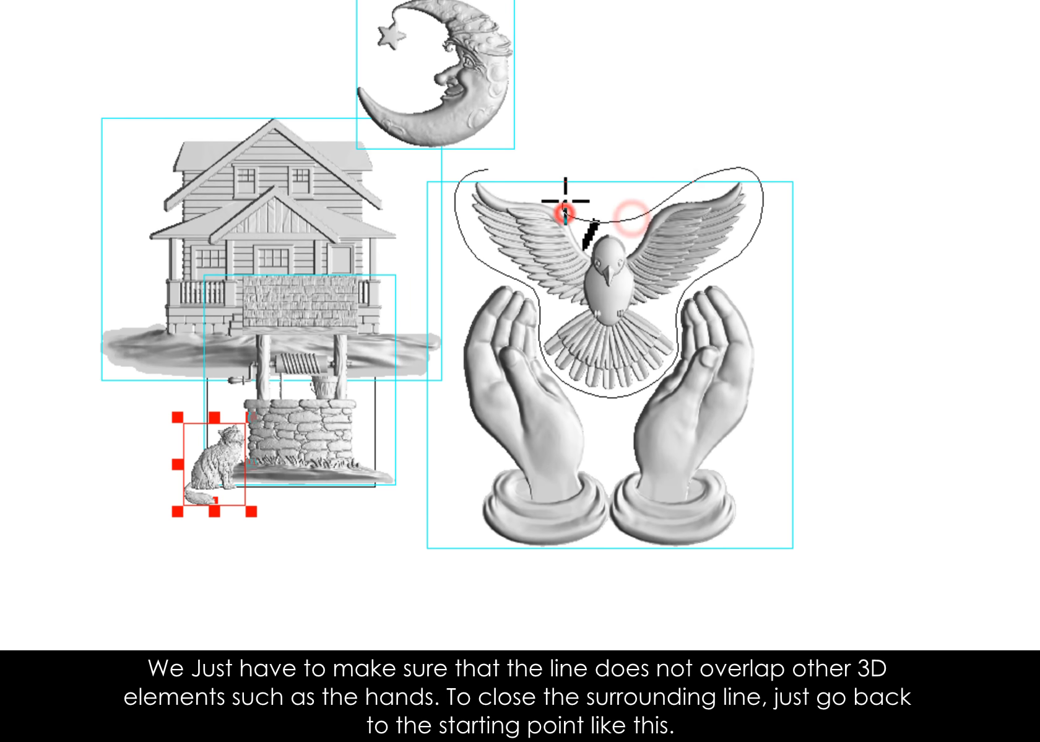
pyautogui.click(547, 189)
pyautogui.click(493, 170)
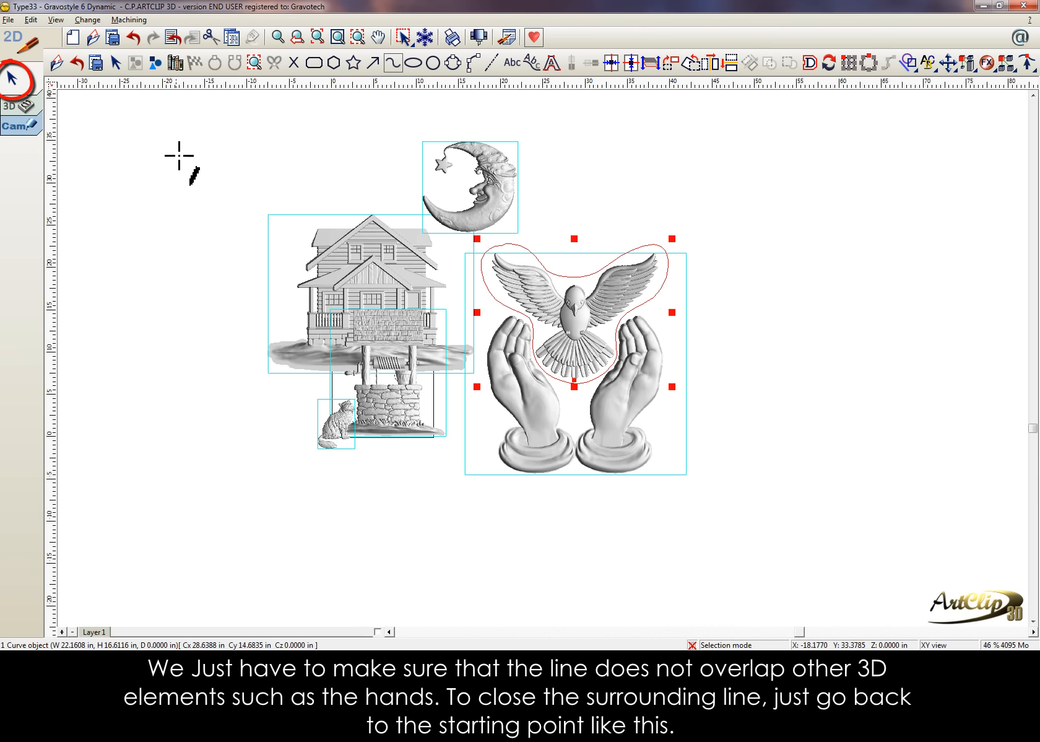
pyautogui.click(13, 79)
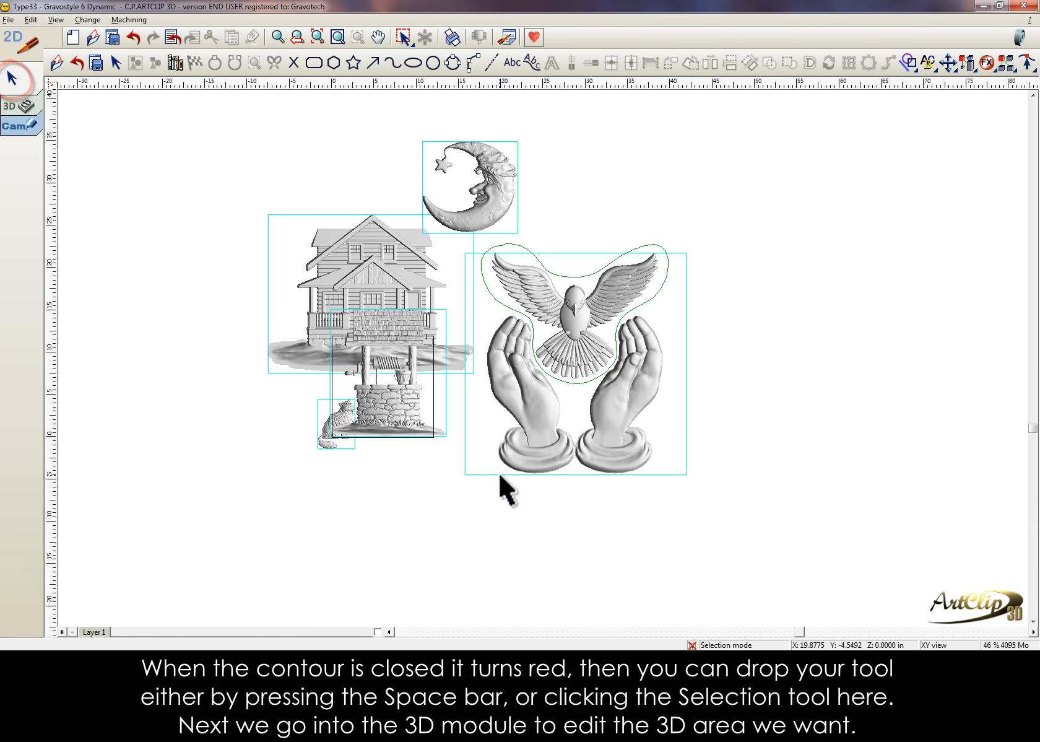
# Step: Open the dove model in the 3D module, erase everything outside the closed curve to remove the hands, and return to 2D
pyautogui.doubleClick(685, 263)
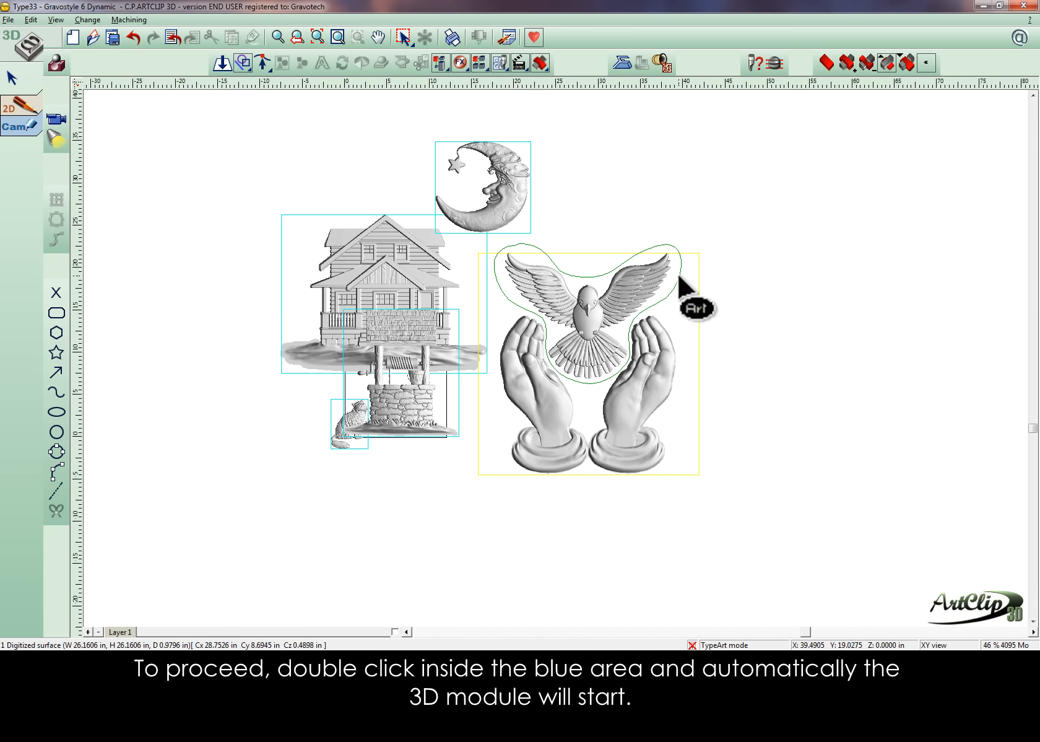
pyautogui.click(680, 279)
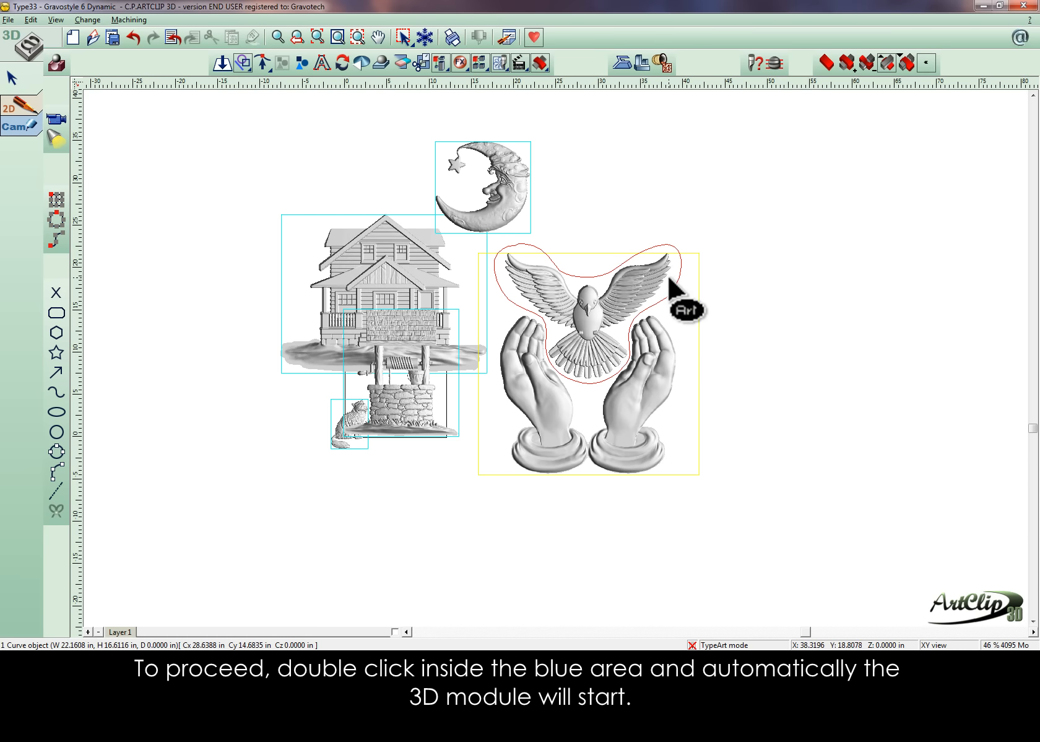
pyautogui.click(401, 64)
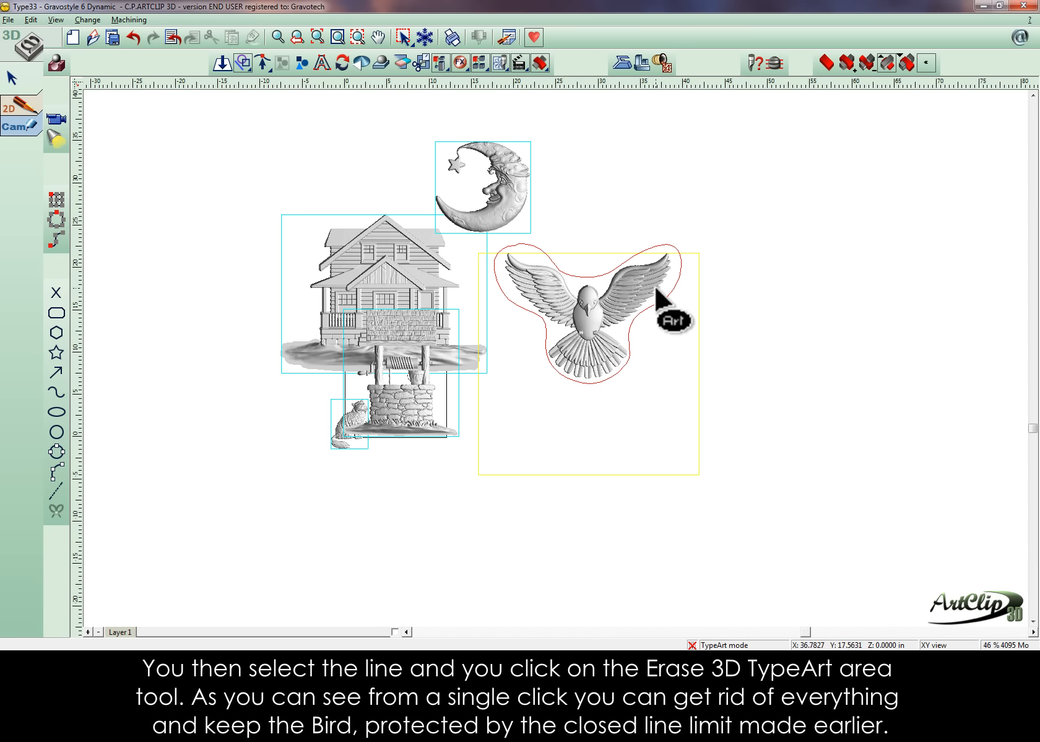
pyautogui.click(26, 105)
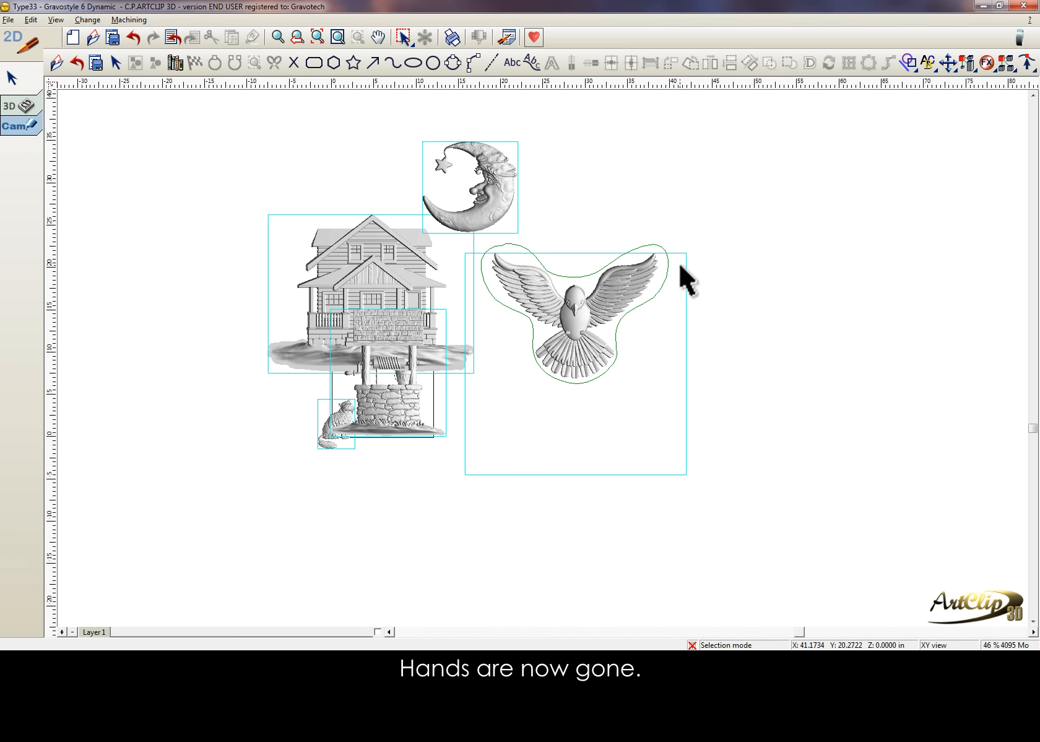
# Step: Move the closed curve well to the right of the models and shrink the dove proportionally to about 12.4 × 12.4 in
pyautogui.moveTo(667, 267); pyautogui.dragTo(929, 207)
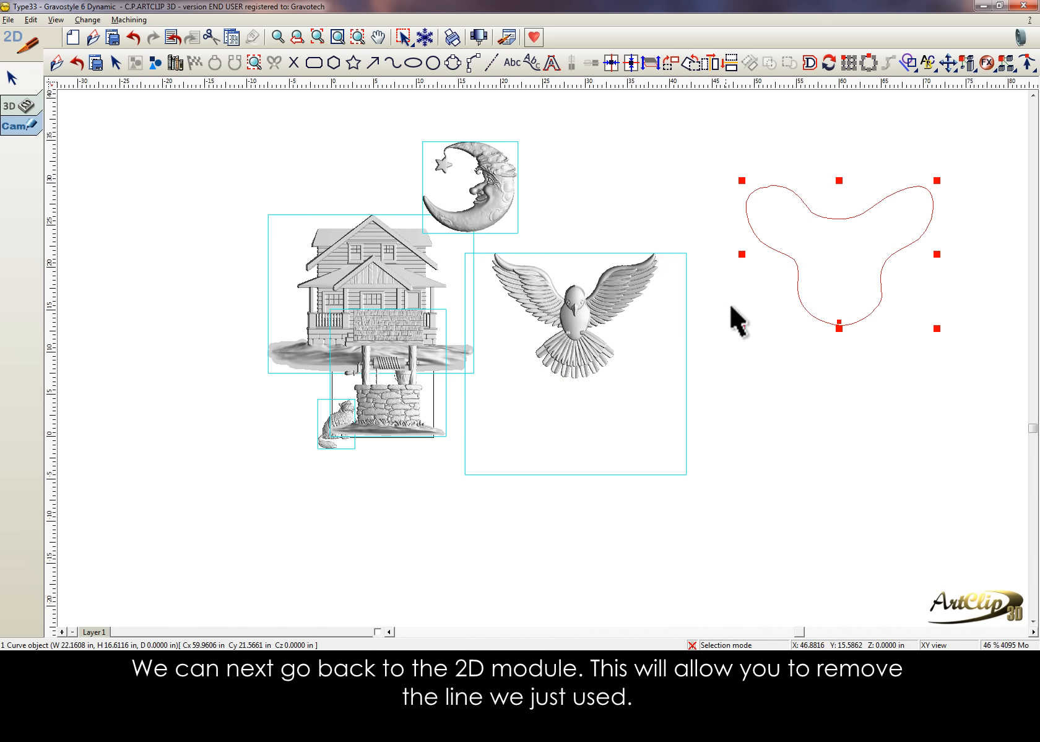
pyautogui.click(662, 273)
pyautogui.moveTo(689, 248); pyautogui.dragTo(577, 362)
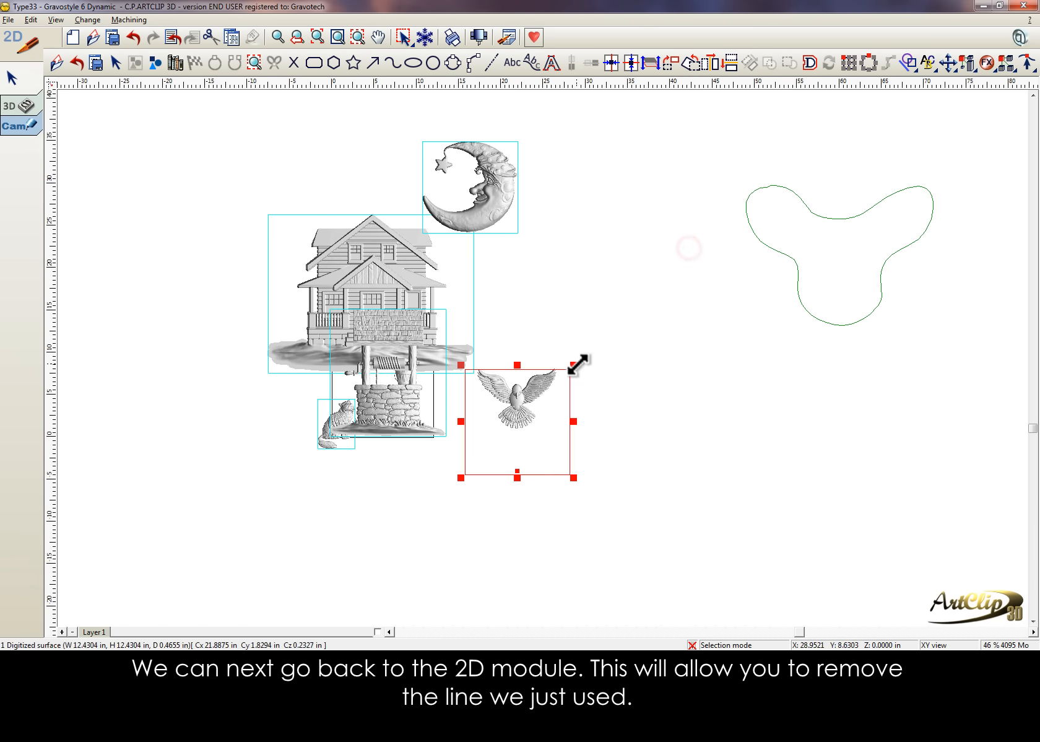
# Step: Place the dove on the ridge of the well's roof, reduced to about 7.8 × 7.8 in
pyautogui.moveTo(500, 389); pyautogui.dragTo(254, 286)
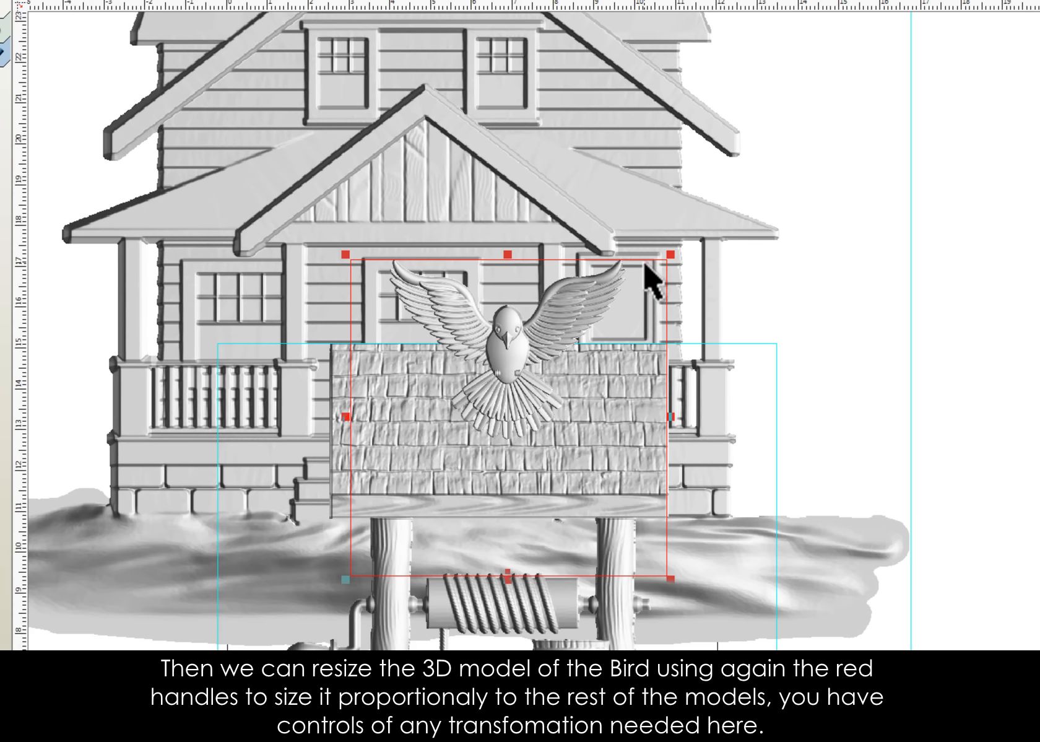
pyautogui.moveTo(664, 237); pyautogui.dragTo(664, 232)
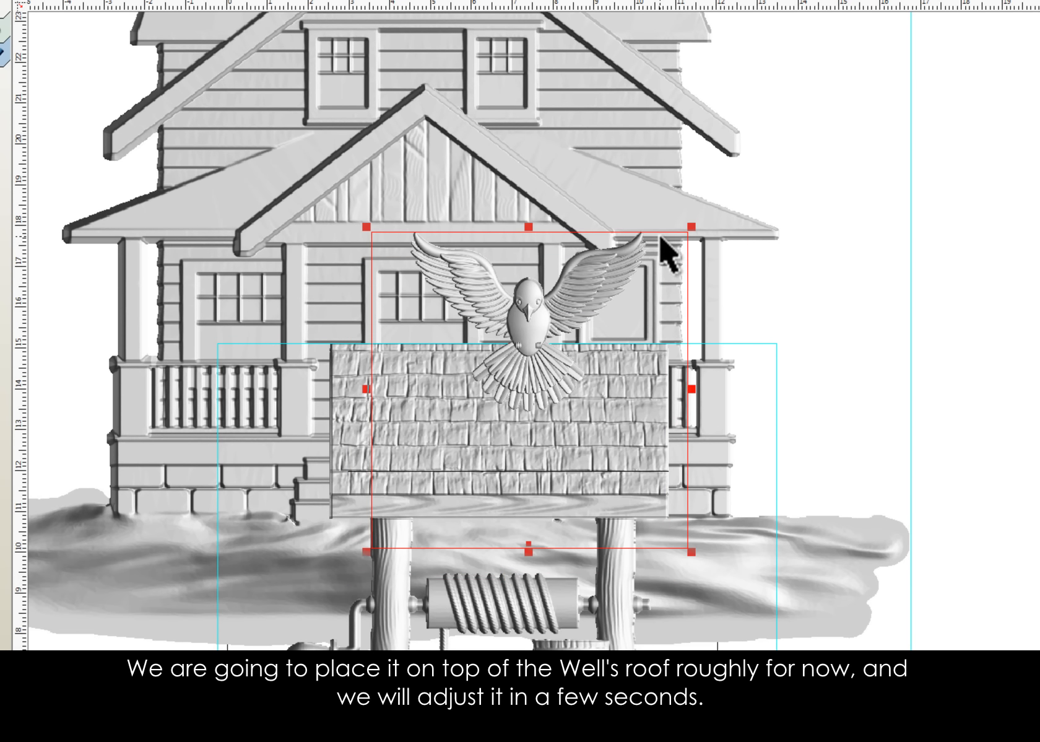
pyautogui.click(1015, 304)
pyautogui.scroll(-3, 980, 320)
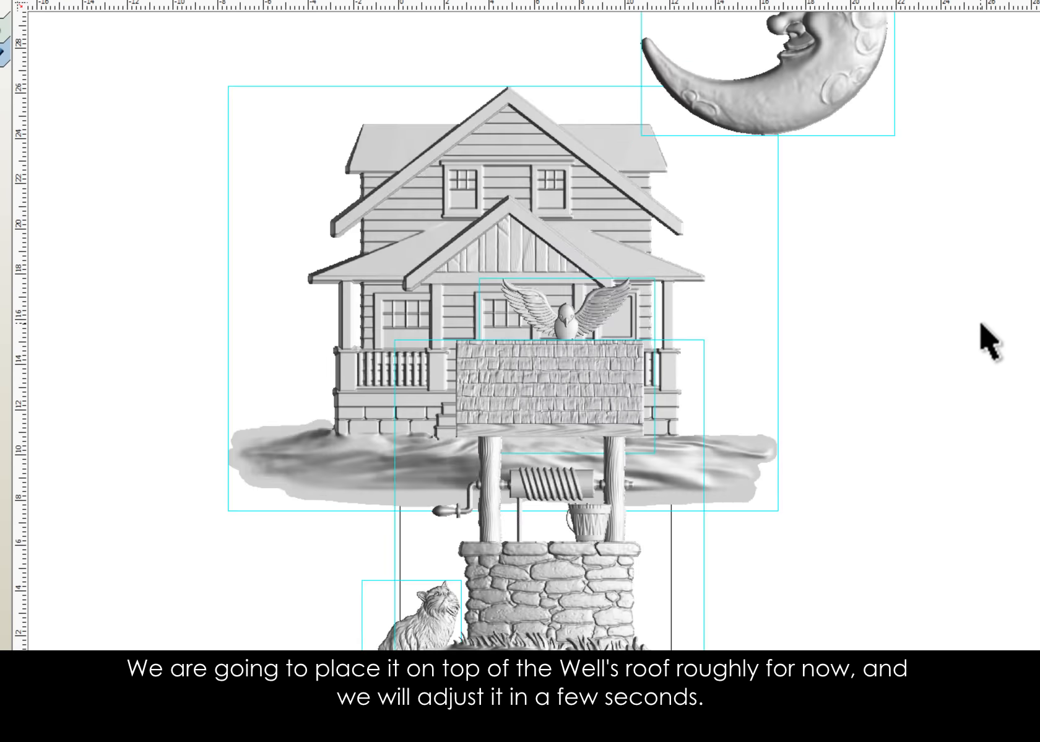
pyautogui.scroll(-2, 980, 320)
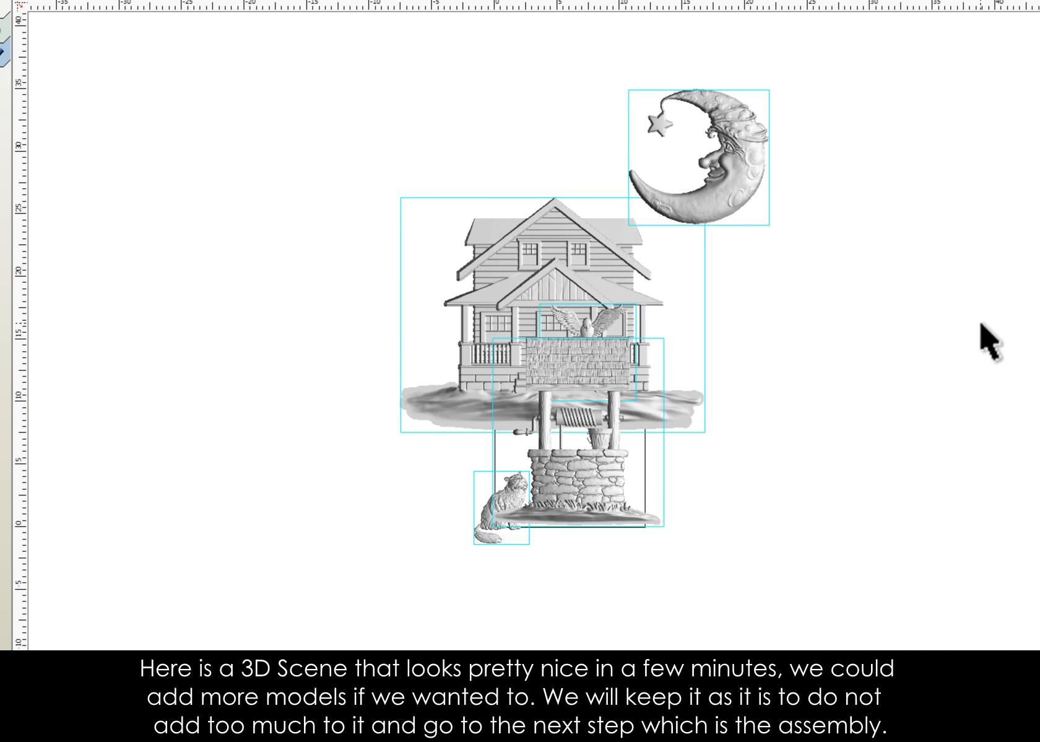
# Step: Draw a rectangle about 42.4 × 42.4 in with a 0 in corner radius around the whole scene
pyautogui.click(879, 320)
pyautogui.click(315, 58)
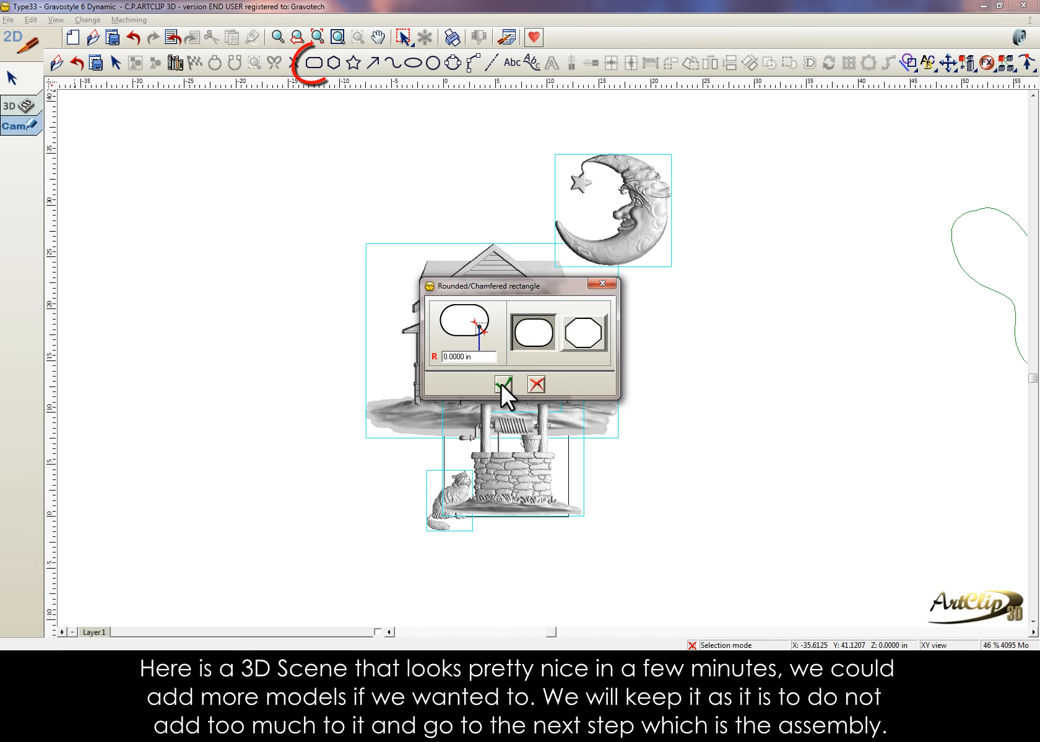
pyautogui.click(503, 384)
pyautogui.moveTo(308, 118); pyautogui.dragTo(747, 557)
# Step: Set the rectangle's width and height to 12 in and position its bottom-left corner at X 0, Y 0
pyautogui.press('F2')
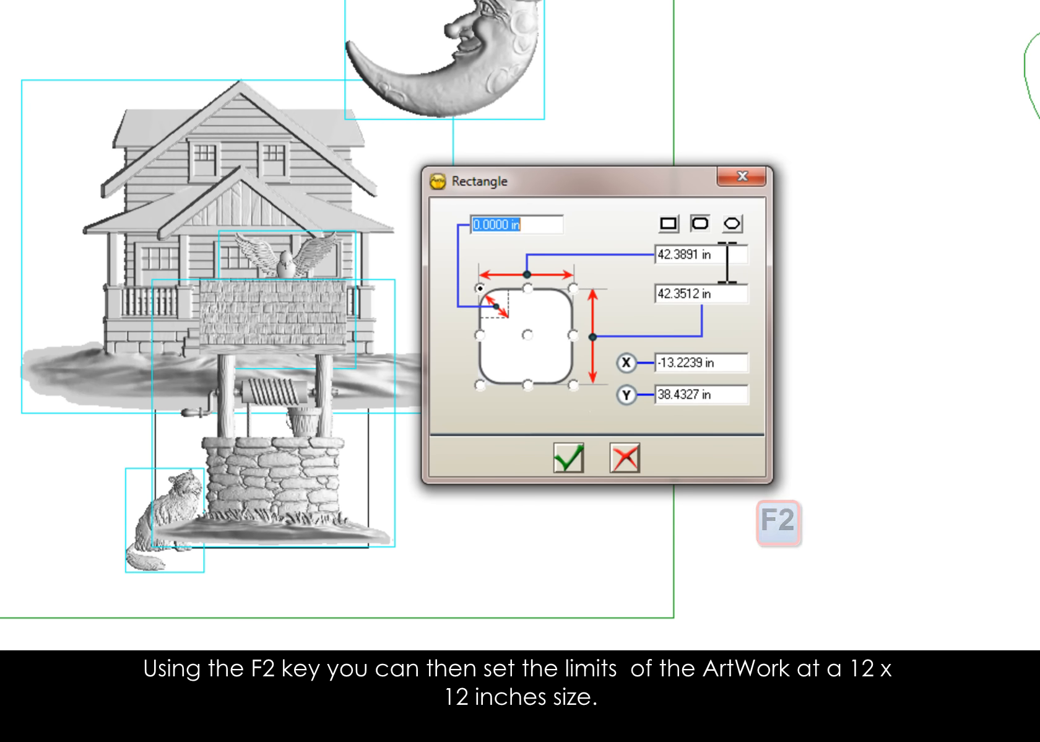
pyautogui.click(719, 256)
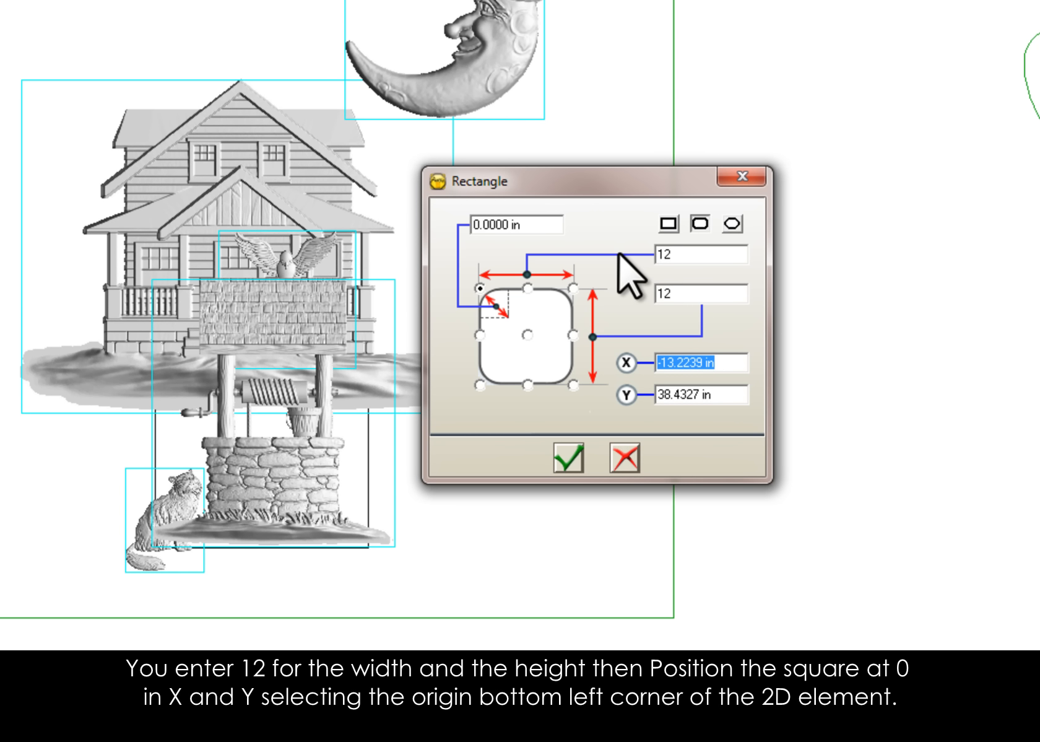
pyautogui.click(480, 384)
pyautogui.moveTo(738, 365); pyautogui.dragTo(593, 368)
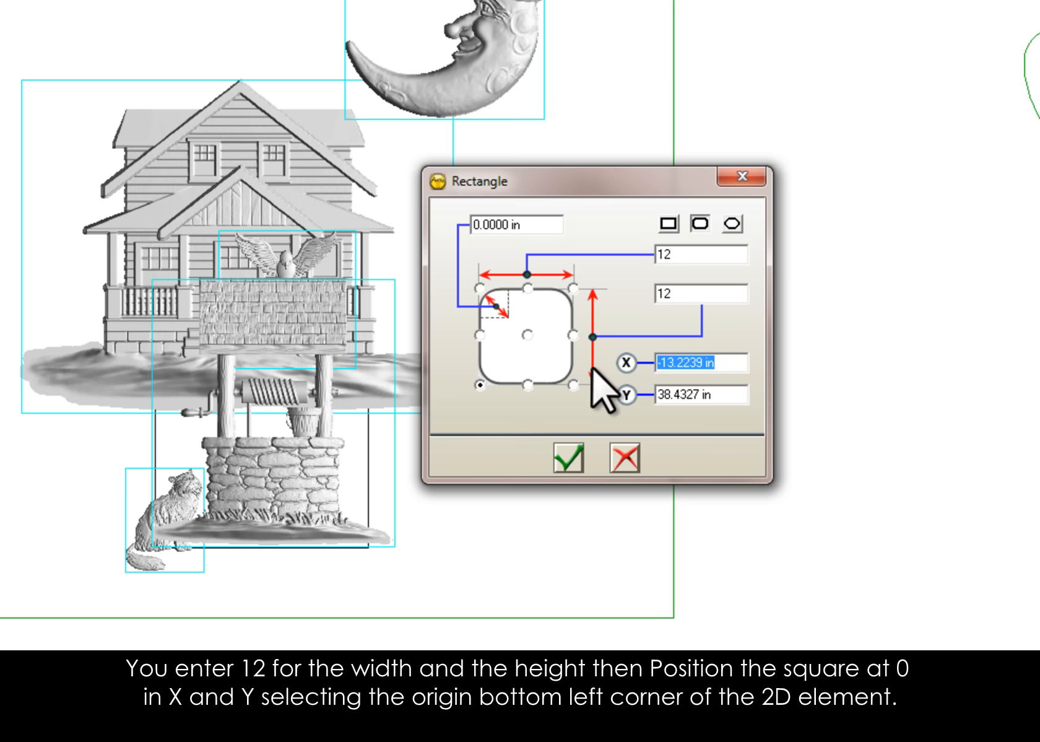
pyautogui.write('0')
pyautogui.press('Tab')
pyautogui.write('0')
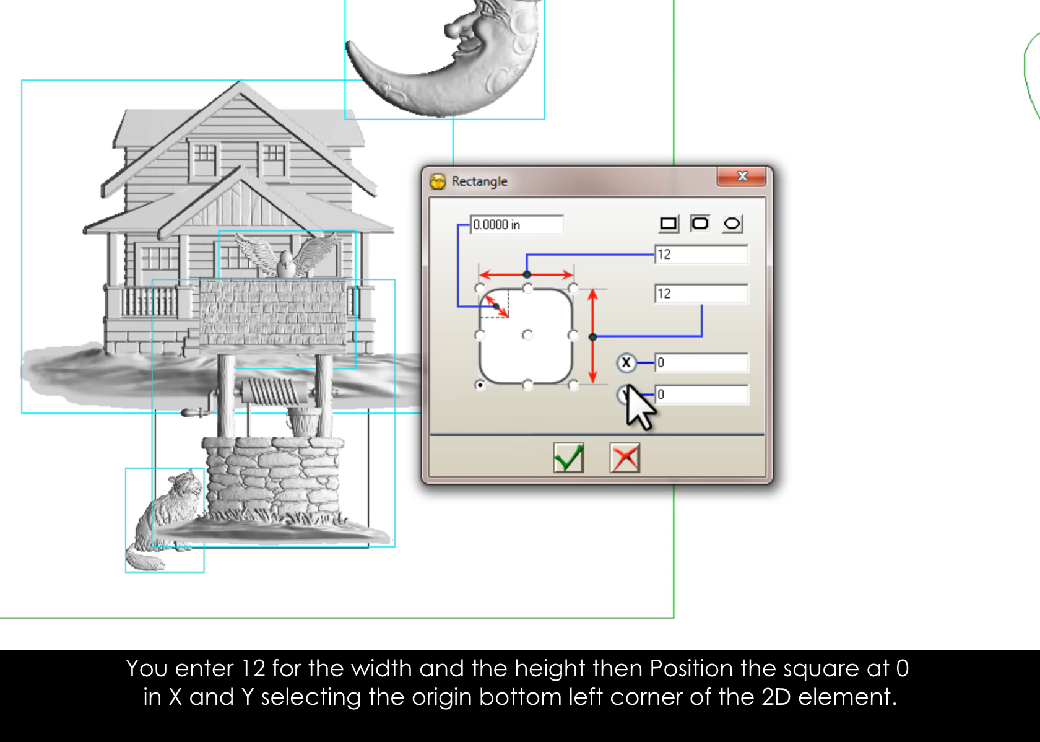
pyautogui.click(568, 458)
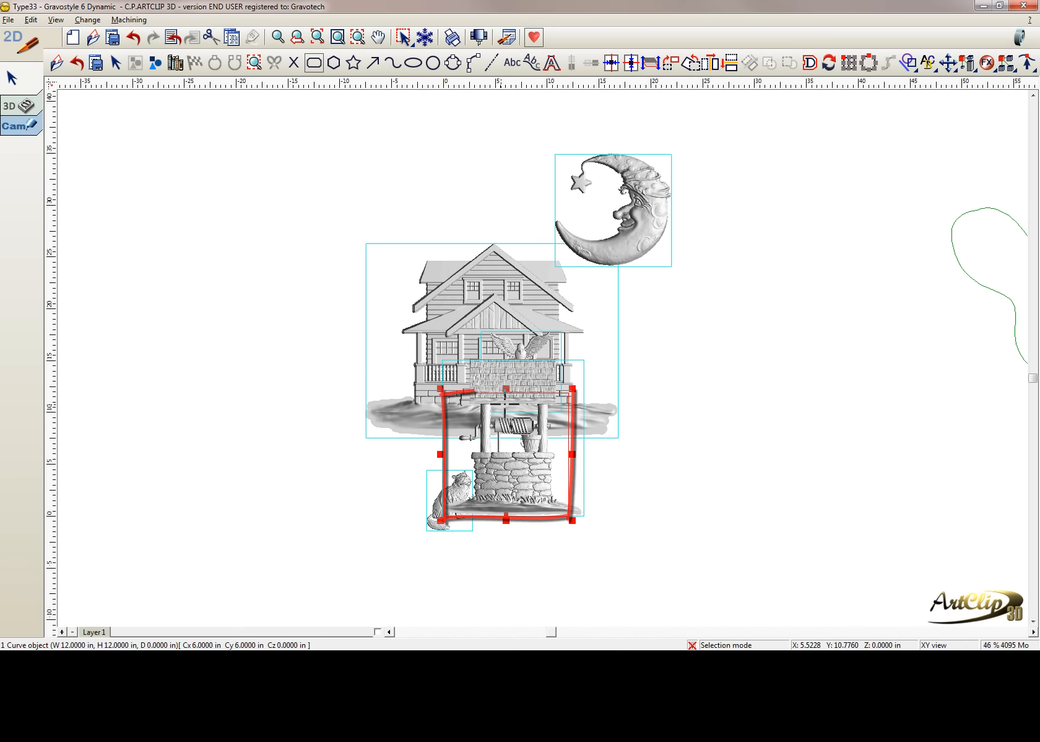
pyautogui.press('Escape')
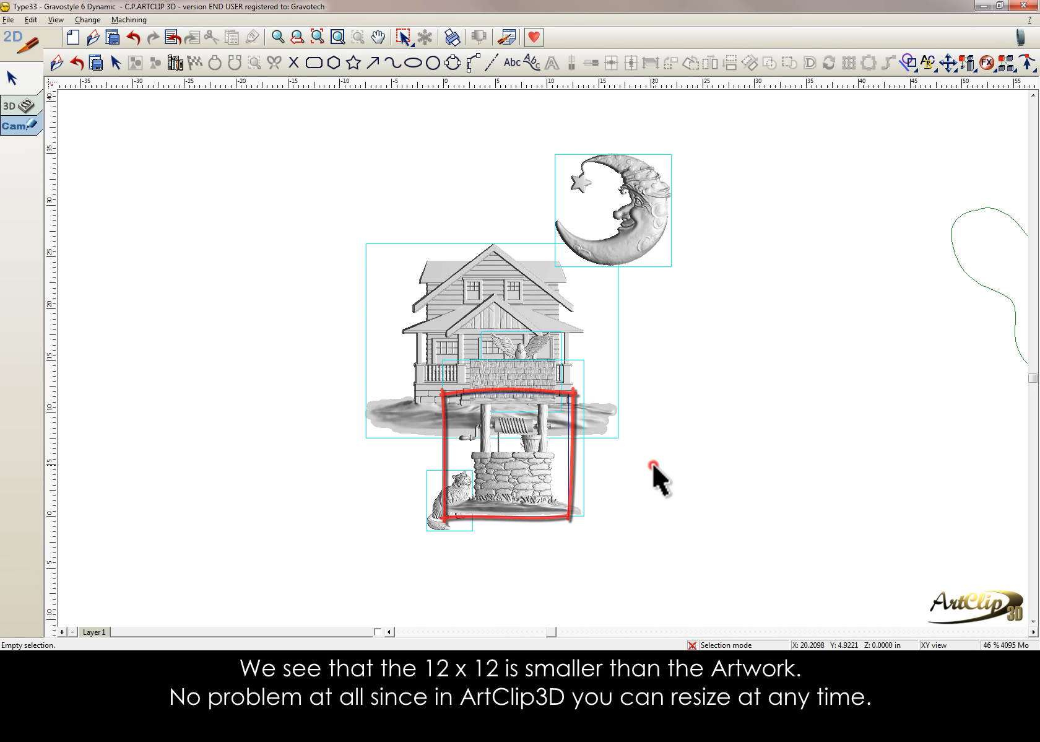
# Step: Select all five models without the 12 in square and shrink them together to about 9.1 × 11.2 in
pyautogui.moveTo(494, 316); pyautogui.dragTo(335, 496)
pyautogui.moveTo(344, 548); pyautogui.dragTo(345, 549)
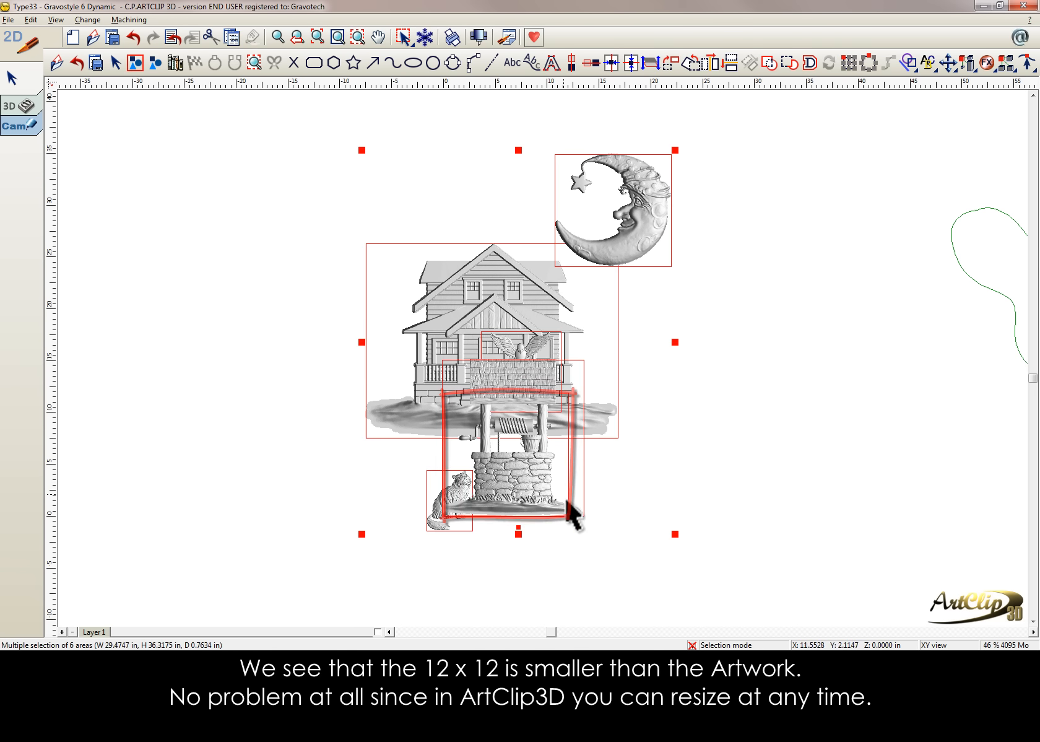
pyautogui.keyDown('ctrl'); pyautogui.click(564, 450); pyautogui.keyUp('ctrl')
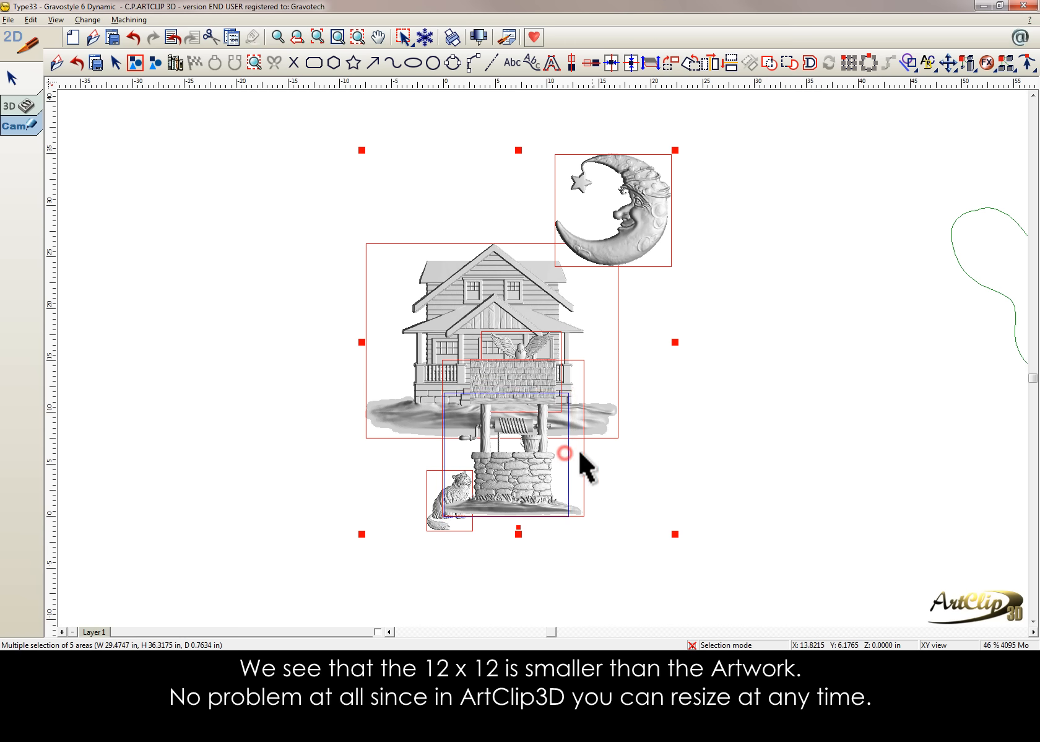
pyautogui.moveTo(676, 149); pyautogui.dragTo(468, 439)
pyautogui.scroll(1, 468, 439)
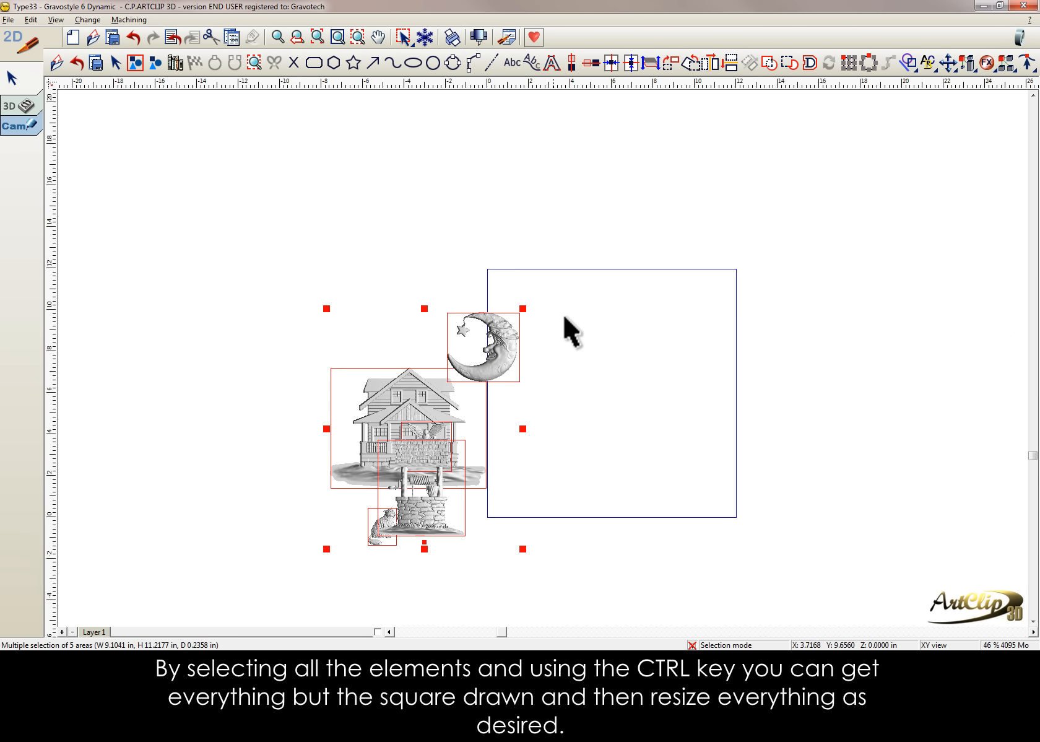
# Step: Centre the grouped models vertically and horizontally inside the 12 in square
pyautogui.click(631, 64)
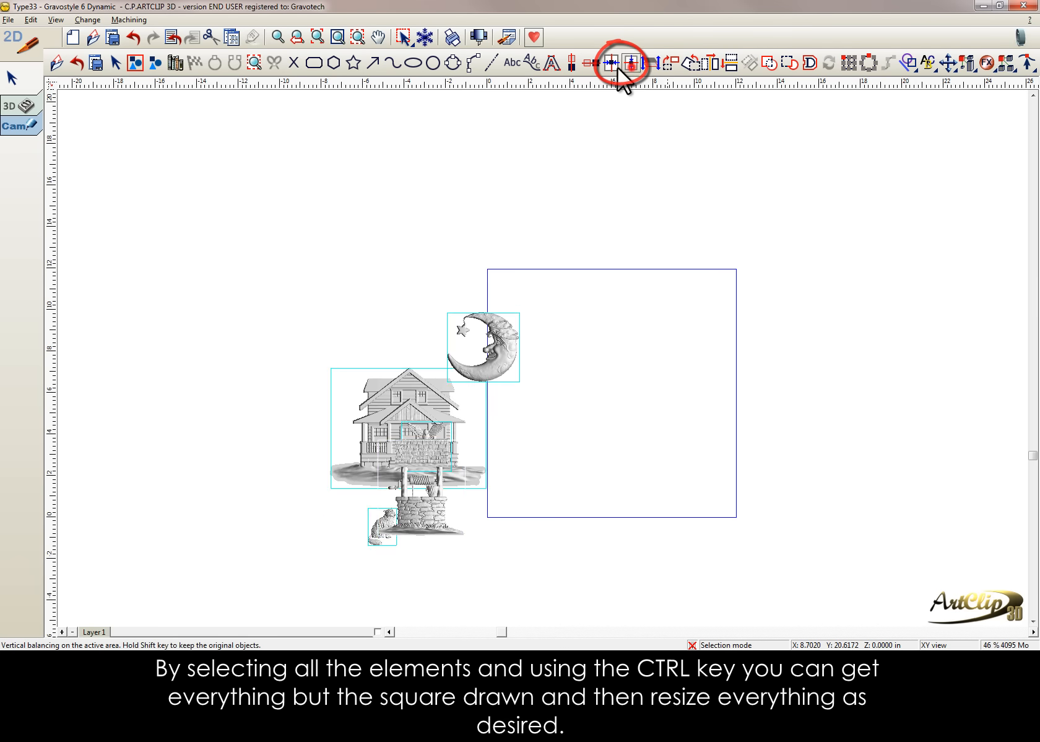
pyautogui.click(611, 63)
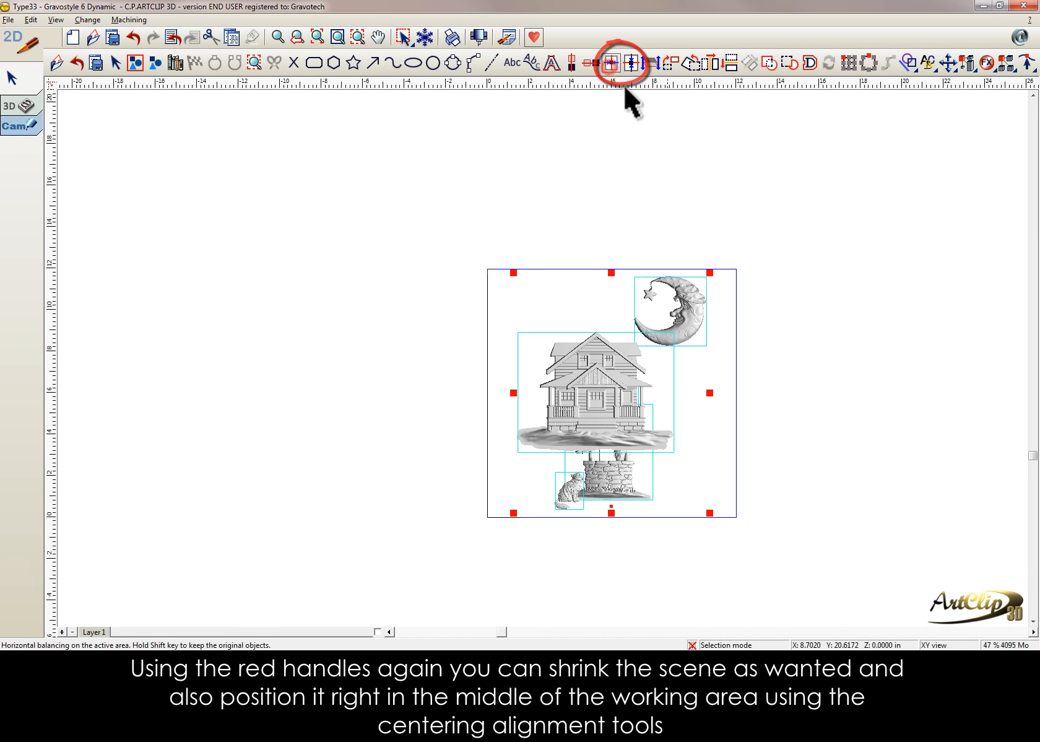
pyautogui.click(788, 276)
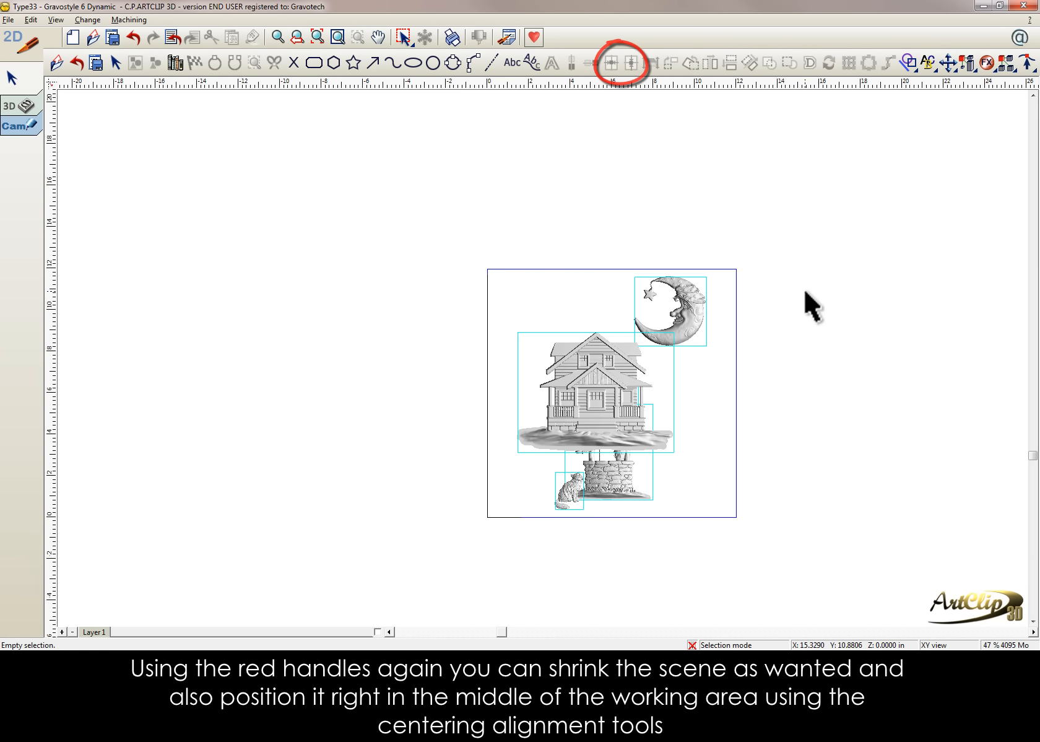
pyautogui.scroll(1, 640, 377)
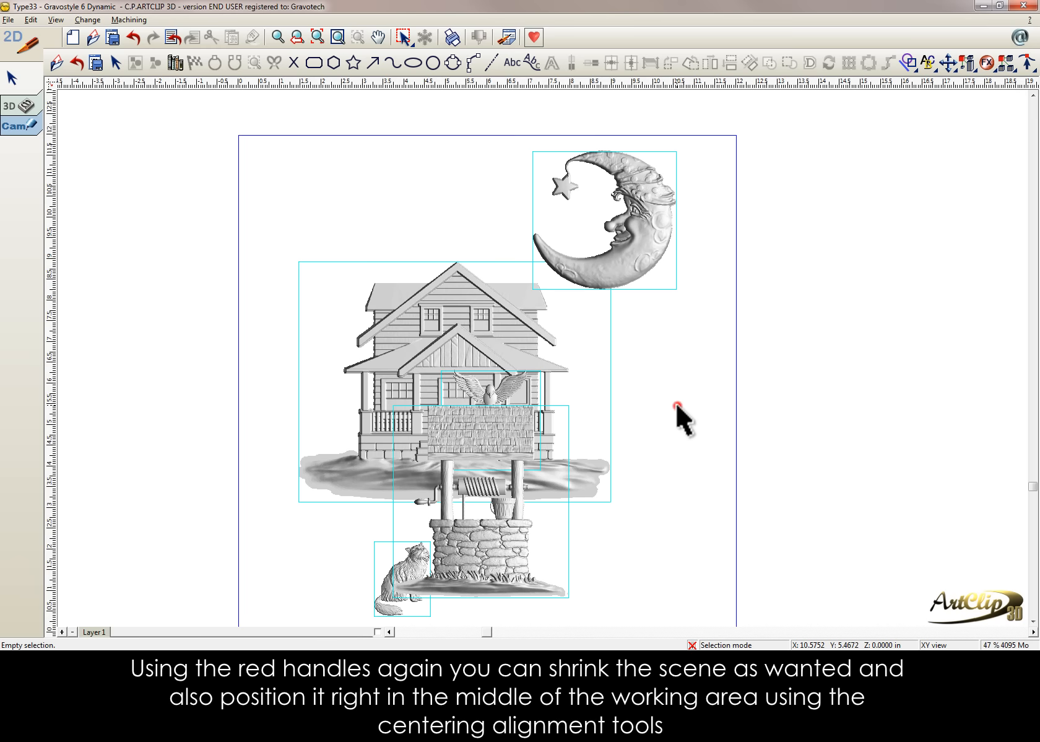
pyautogui.scroll(-1, 673, 407)
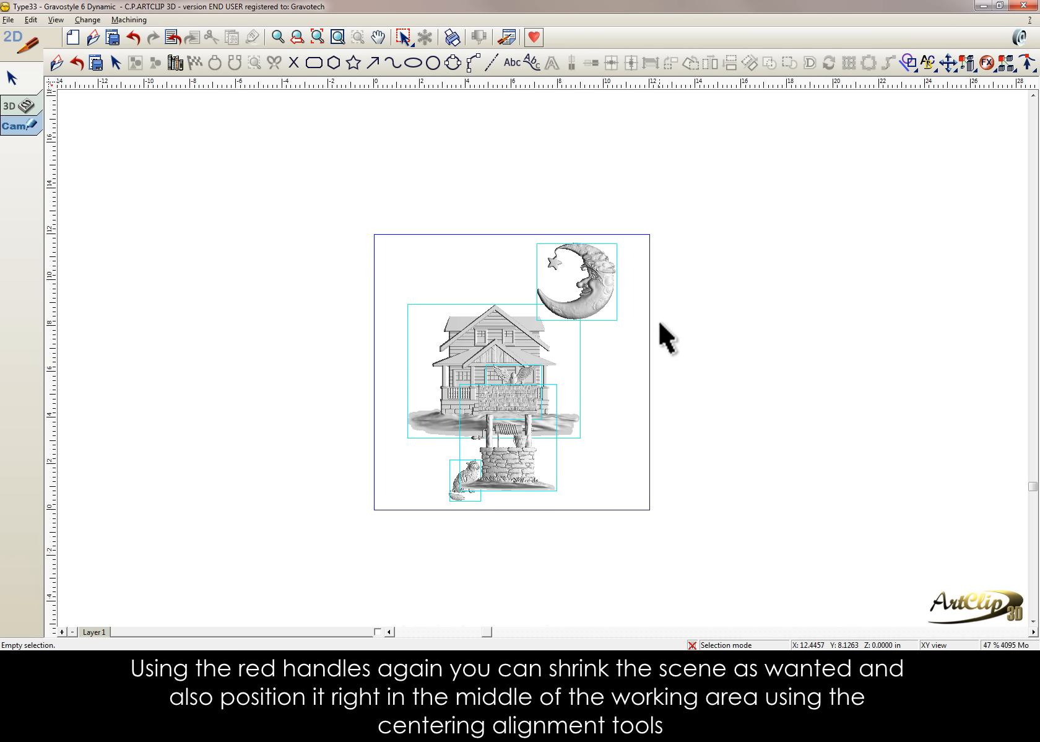
# Step: Delete the closed contour curve that was used to trim the dove
pyautogui.scroll(-2, 693, 300)
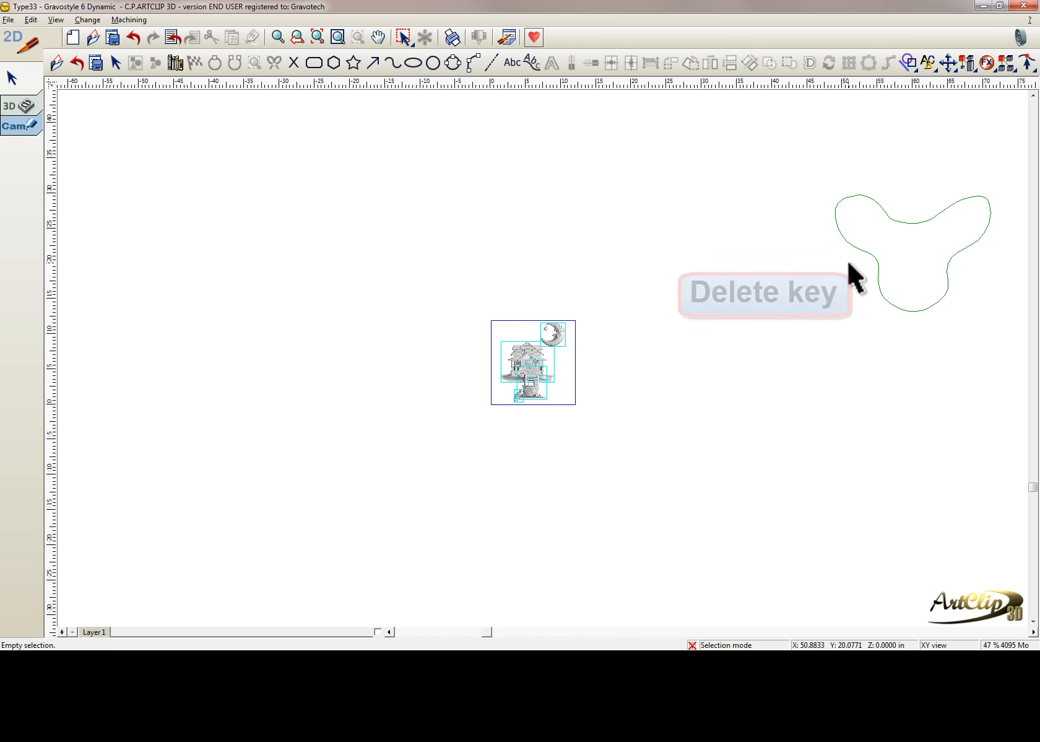
pyautogui.click(888, 213)
pyautogui.moveTo(883, 205); pyautogui.dragTo(501, 324)
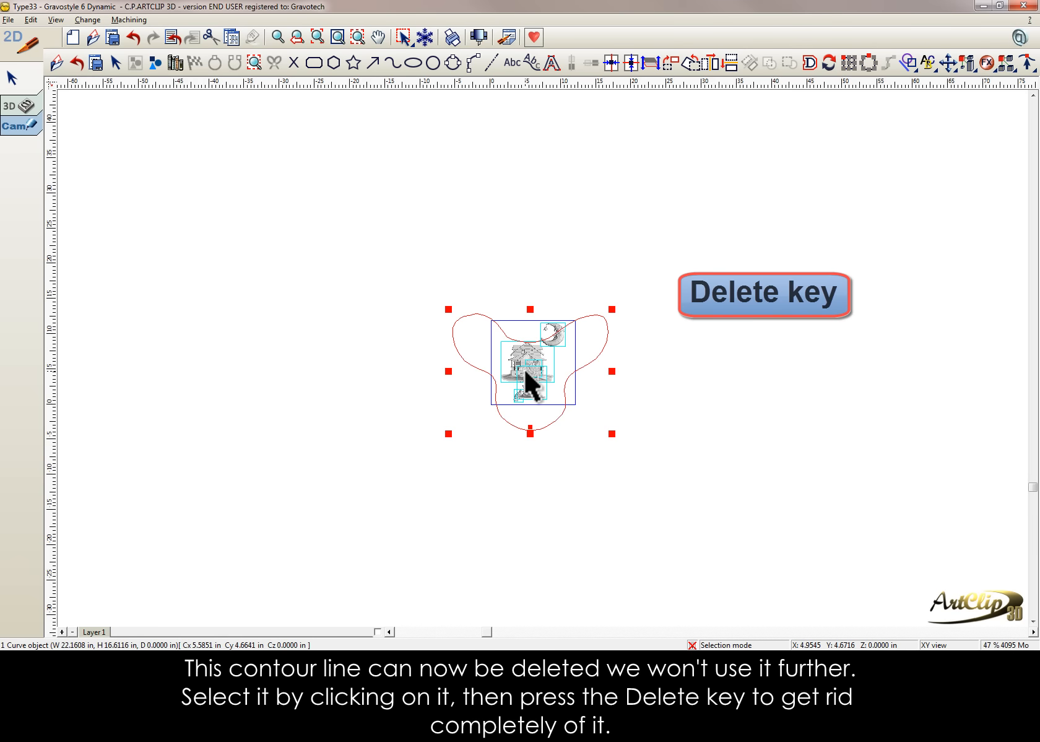
pyautogui.press('Delete')
pyautogui.scroll(2, 525, 369)
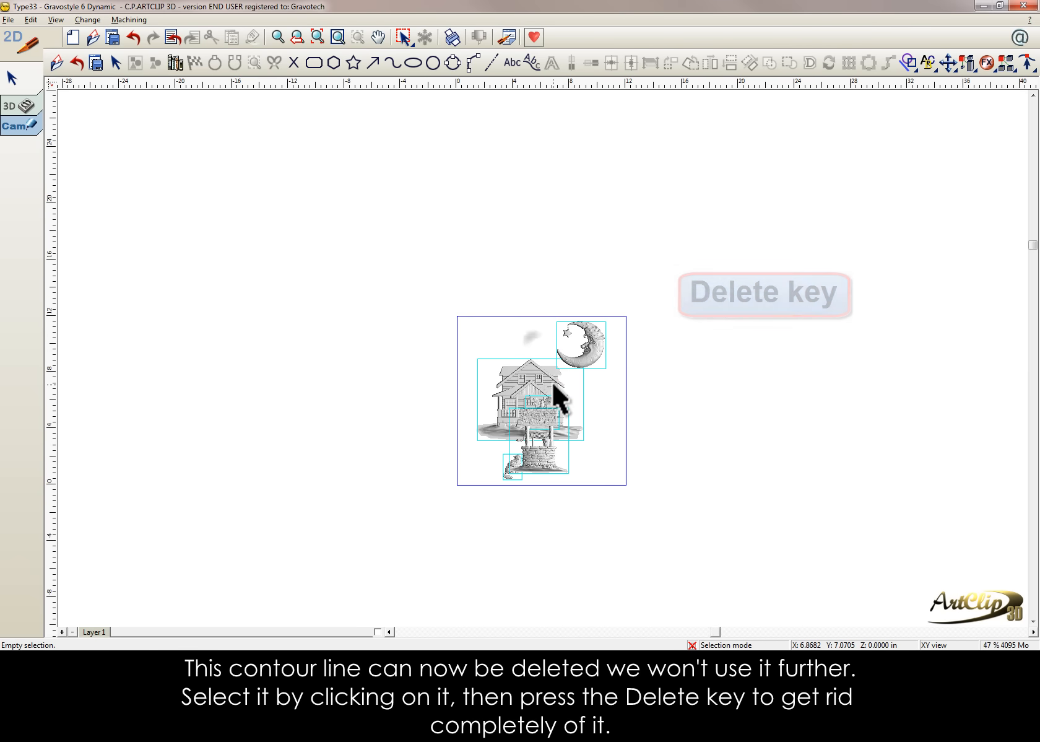
pyautogui.scroll(2, 553, 386)
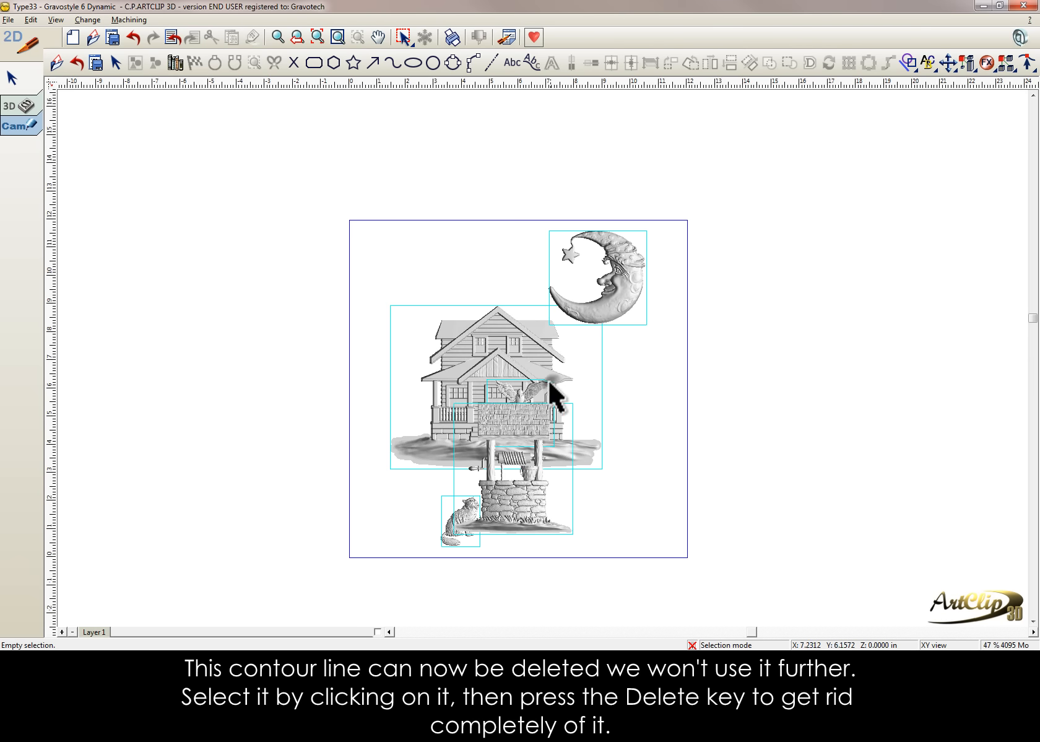
# Step: Create a TypeArt object in the 3D module from the 12 in square, with 1500 points for both X and Y
pyautogui.click(332, 38)
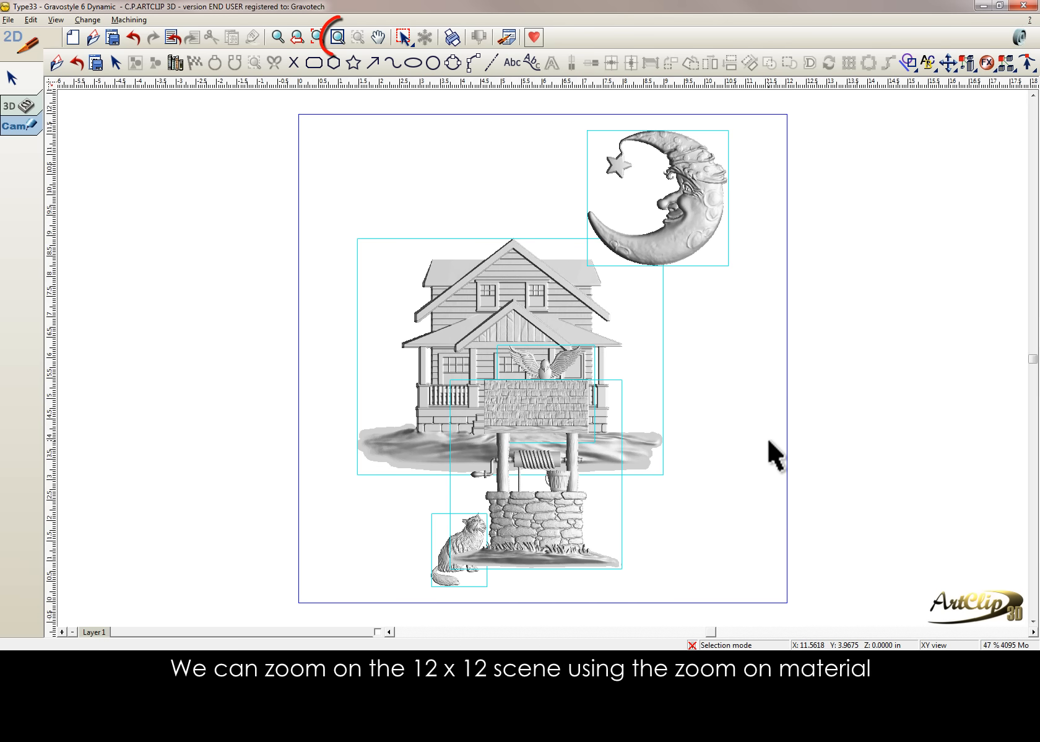
pyautogui.click(846, 383)
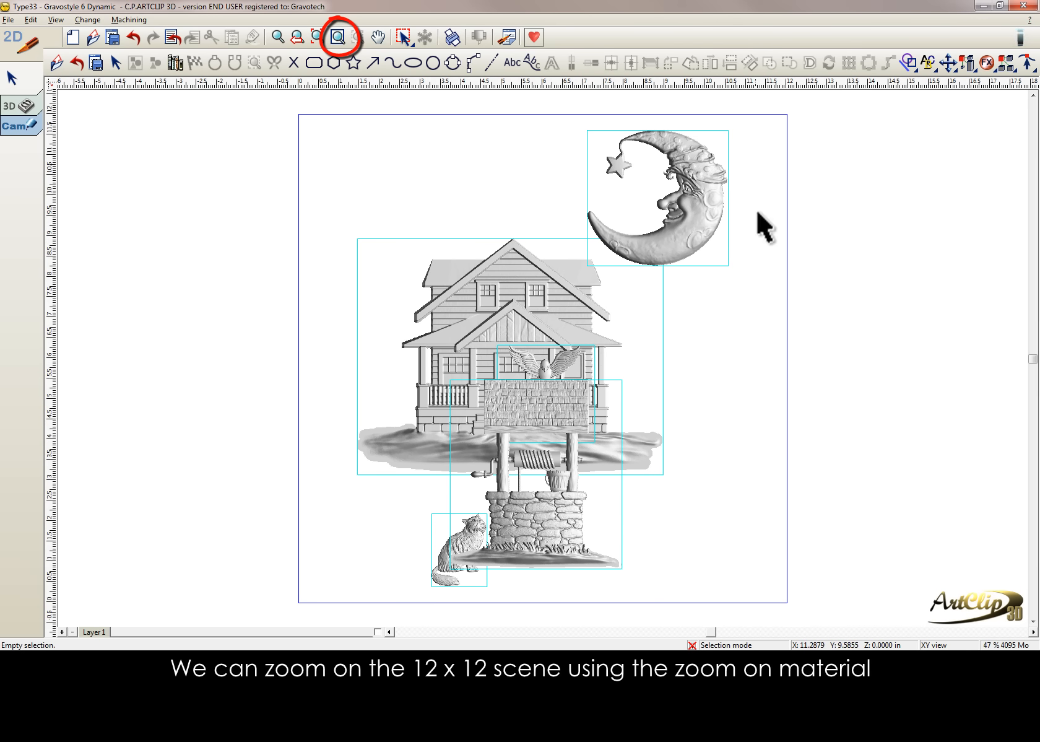
pyautogui.click(756, 114)
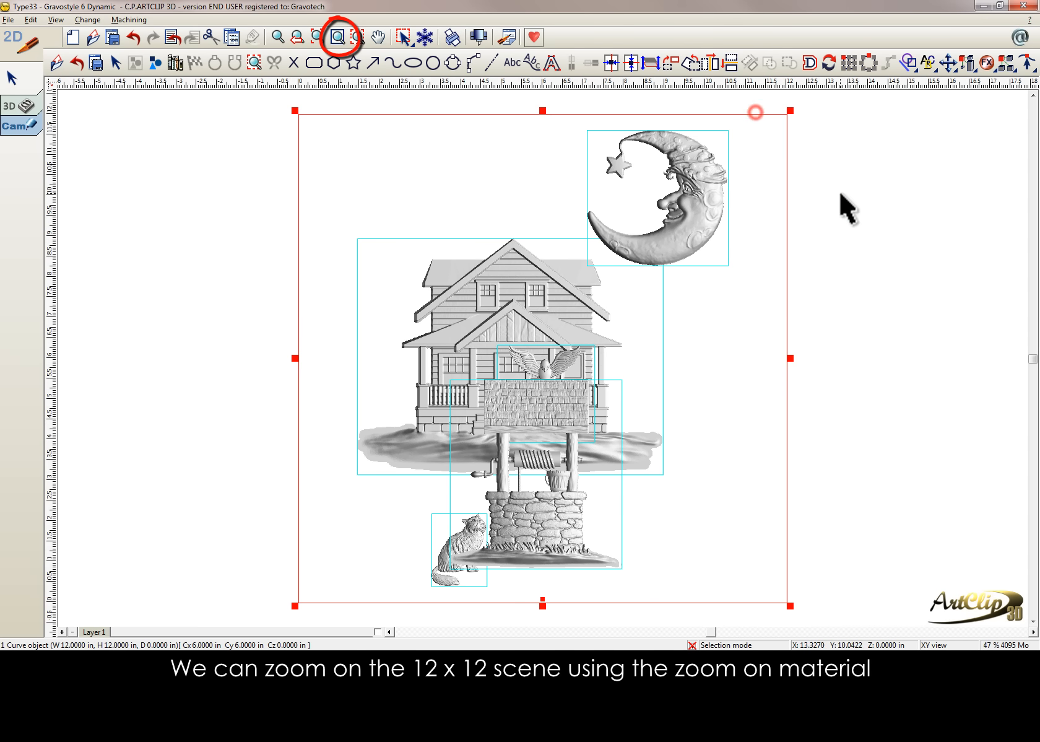
pyautogui.click(32, 101)
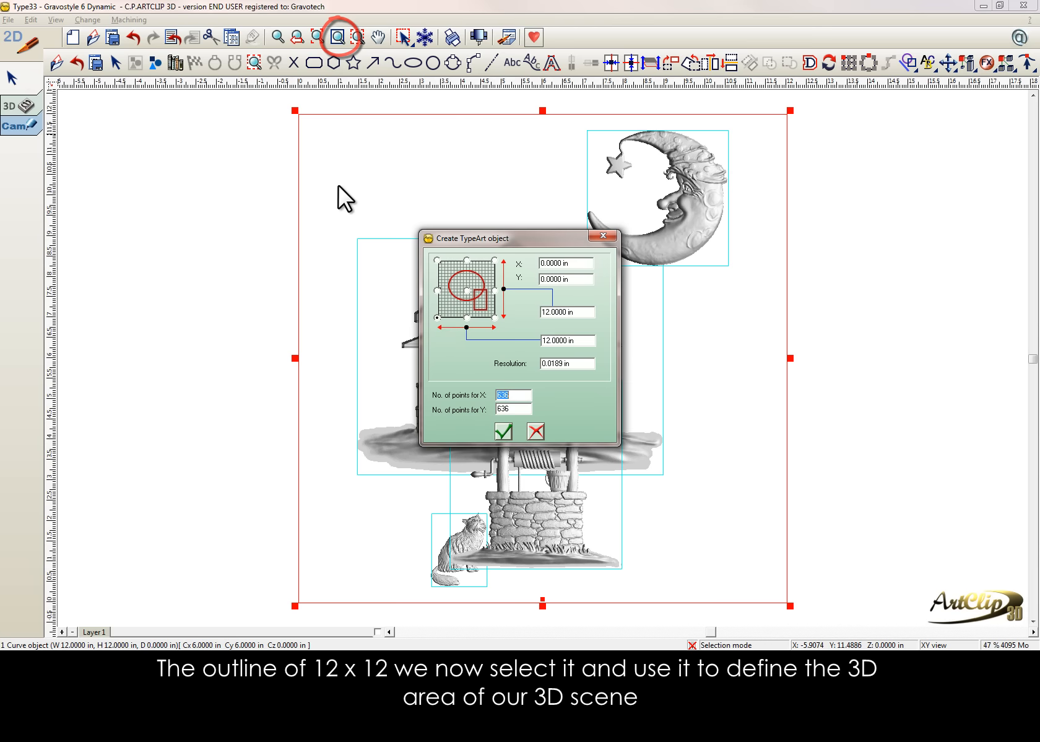
pyautogui.write('10')
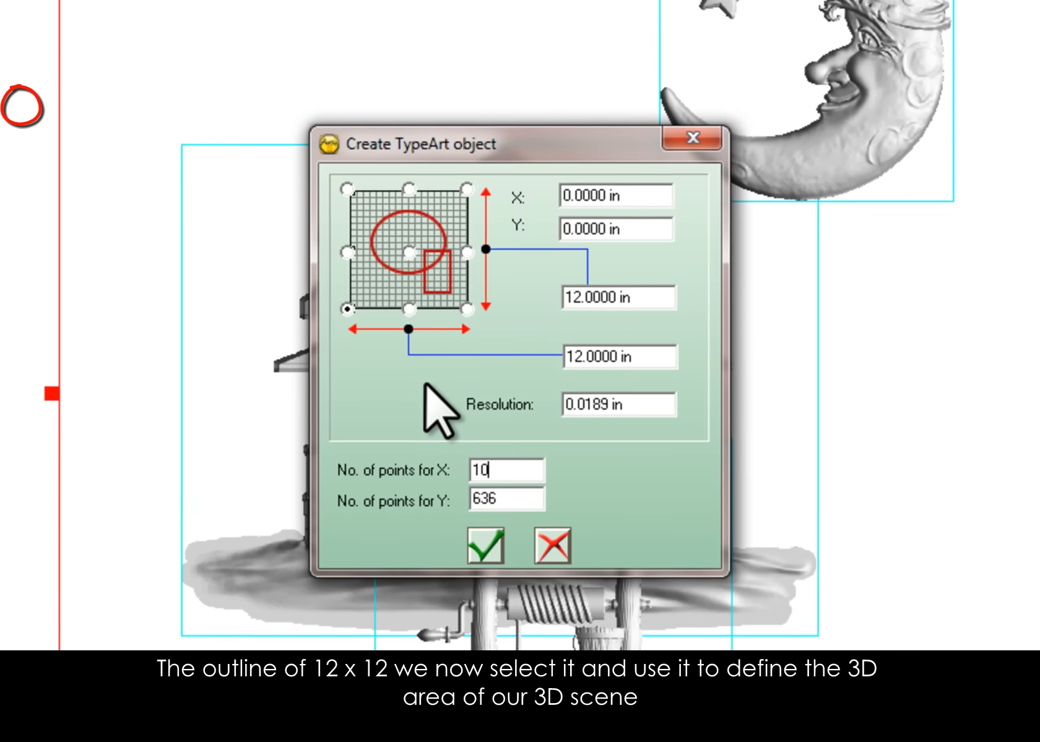
pyautogui.press('BackSpace')
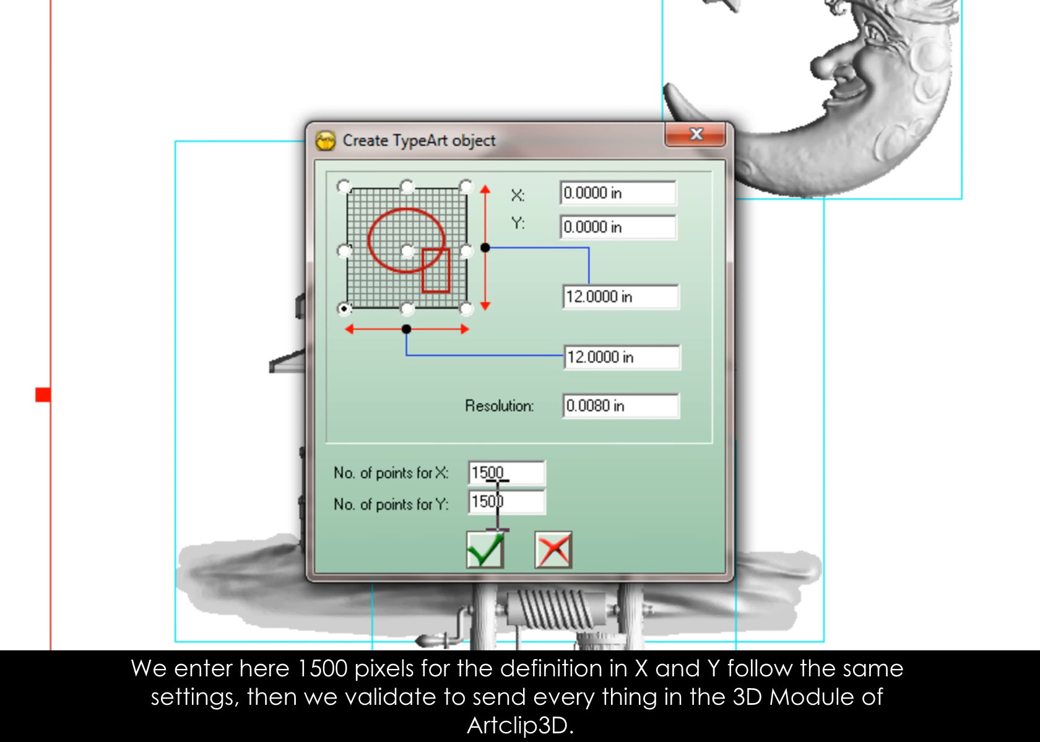
pyautogui.click(473, 553)
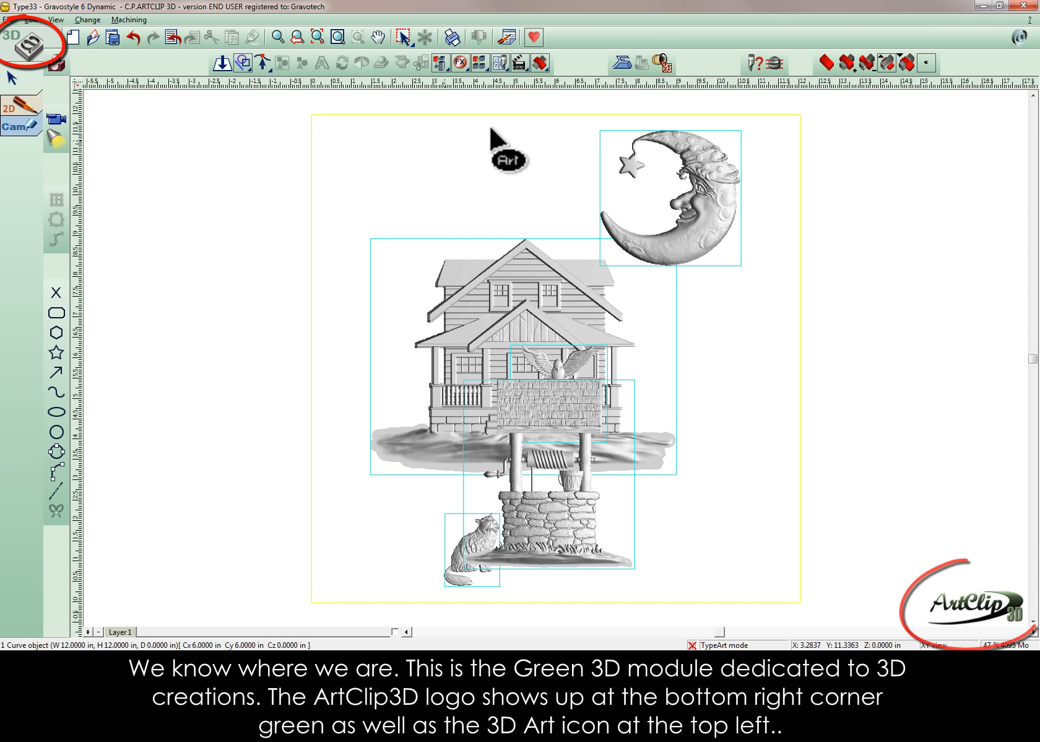
# Step: Check the new 3D scene area in the 3D viewer and return to the 3D module
pyautogui.click(58, 121)
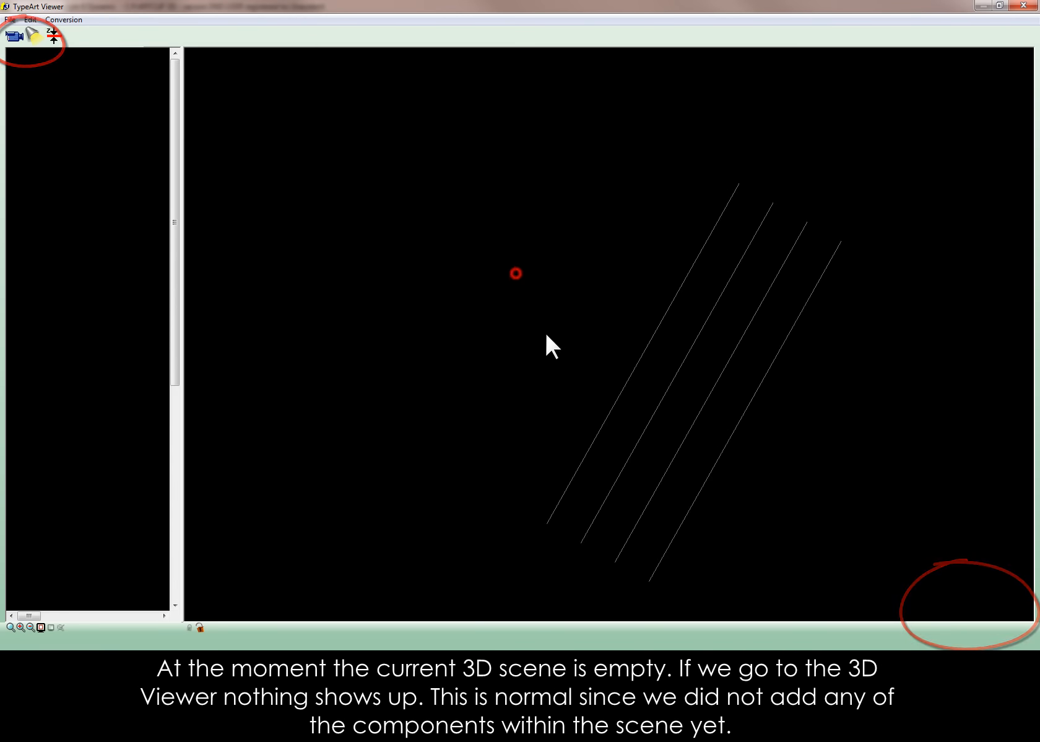
pyautogui.click(1023, 6)
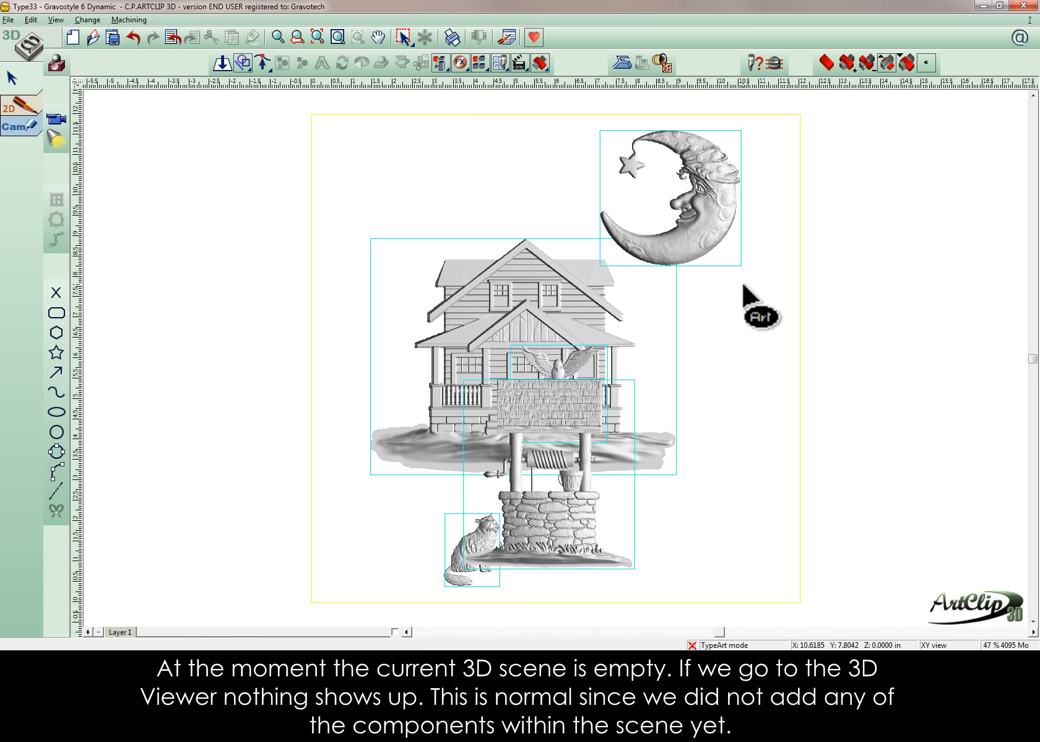
# Step: Merge the moon into the scene with Combination of Surfaces in Maximum mode and check it in the 3D viewer
pyautogui.click(733, 254)
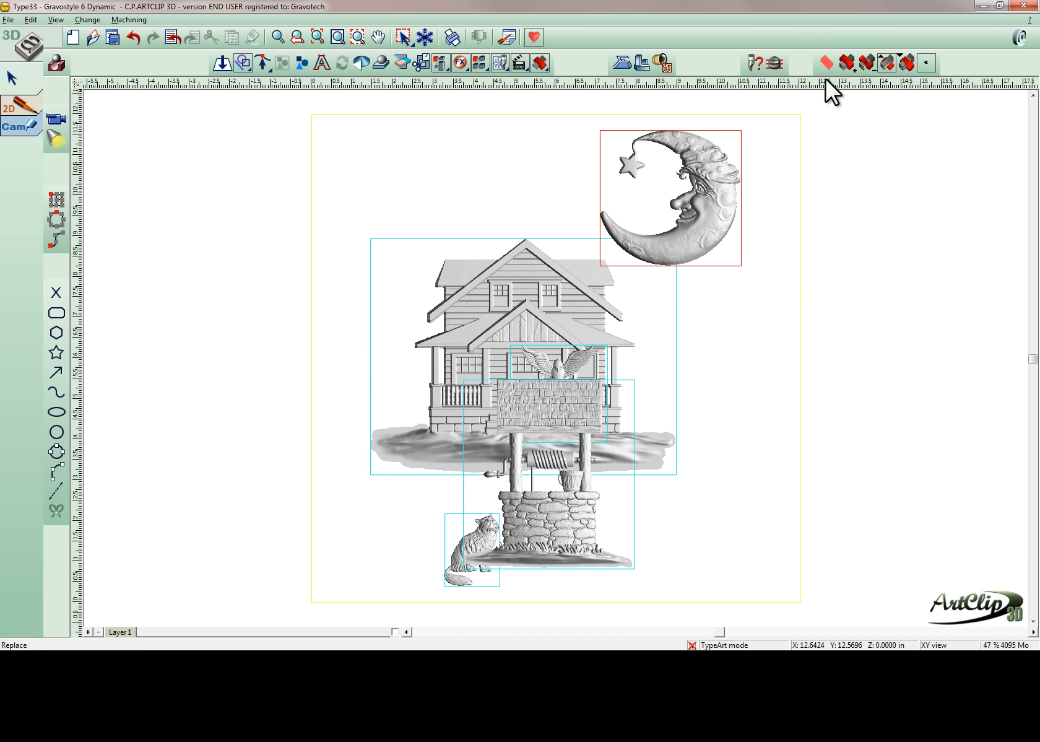
pyautogui.click(889, 61)
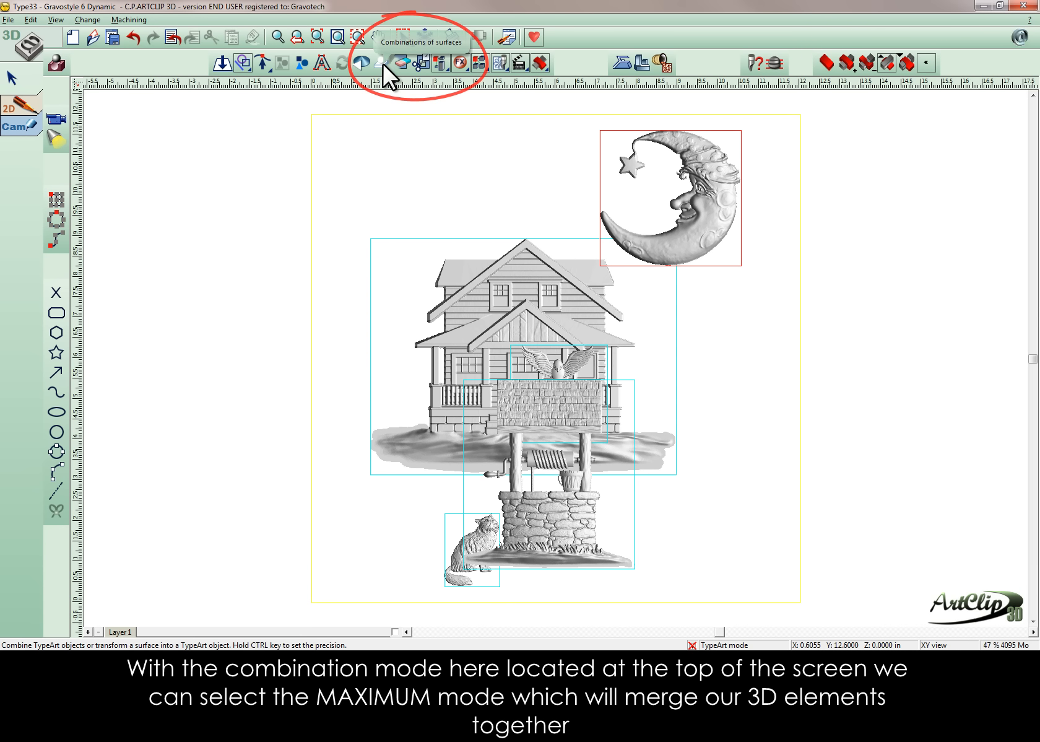
pyautogui.click(383, 63)
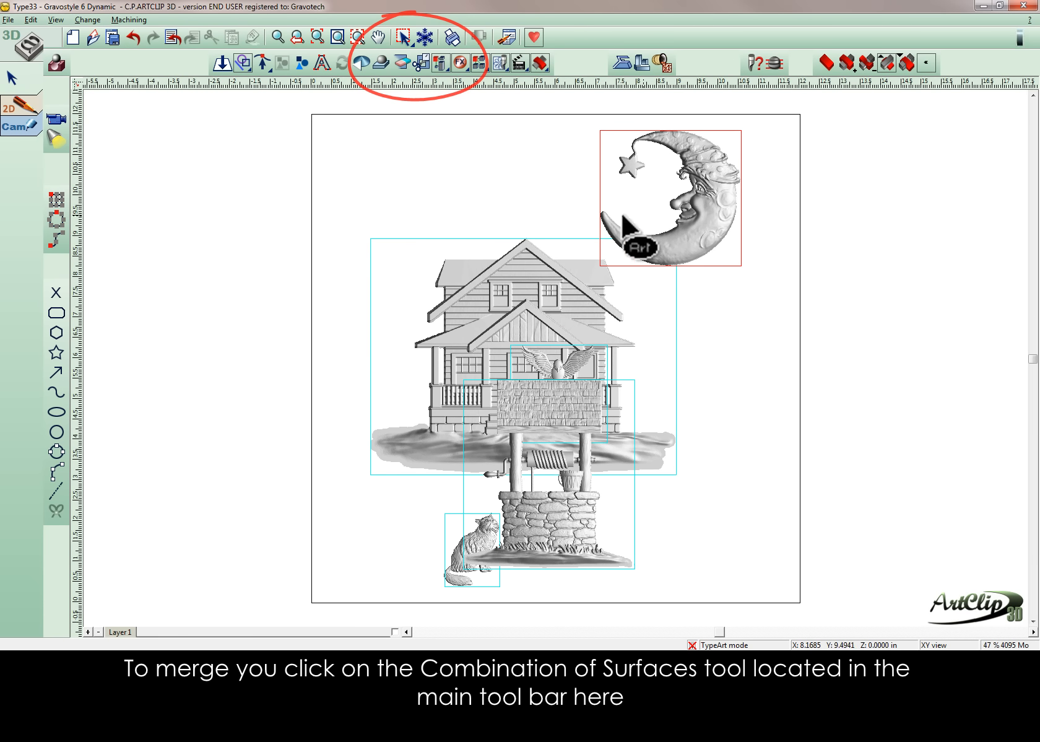
pyautogui.click(60, 119)
pyautogui.moveTo(421, 210); pyautogui.dragTo(595, 262)
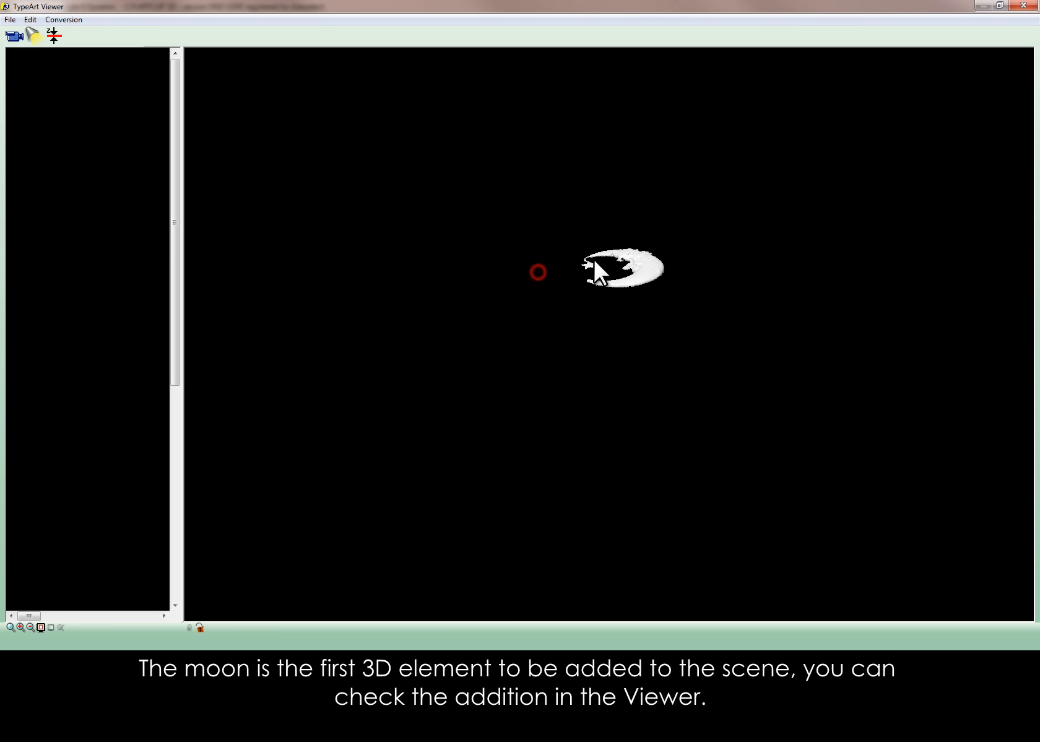
pyautogui.click(1031, 2)
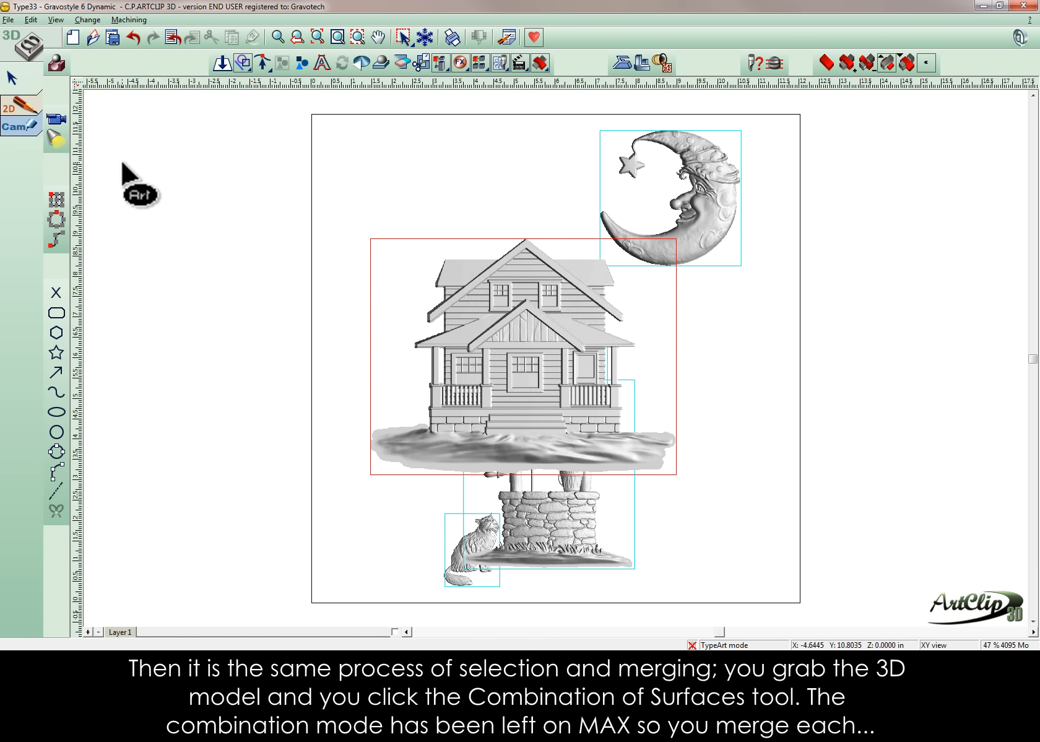
# Step: Merge the selected house into the scene with Combination of Surfaces and inspect the addition in the 3D viewer
pyautogui.click(383, 64)
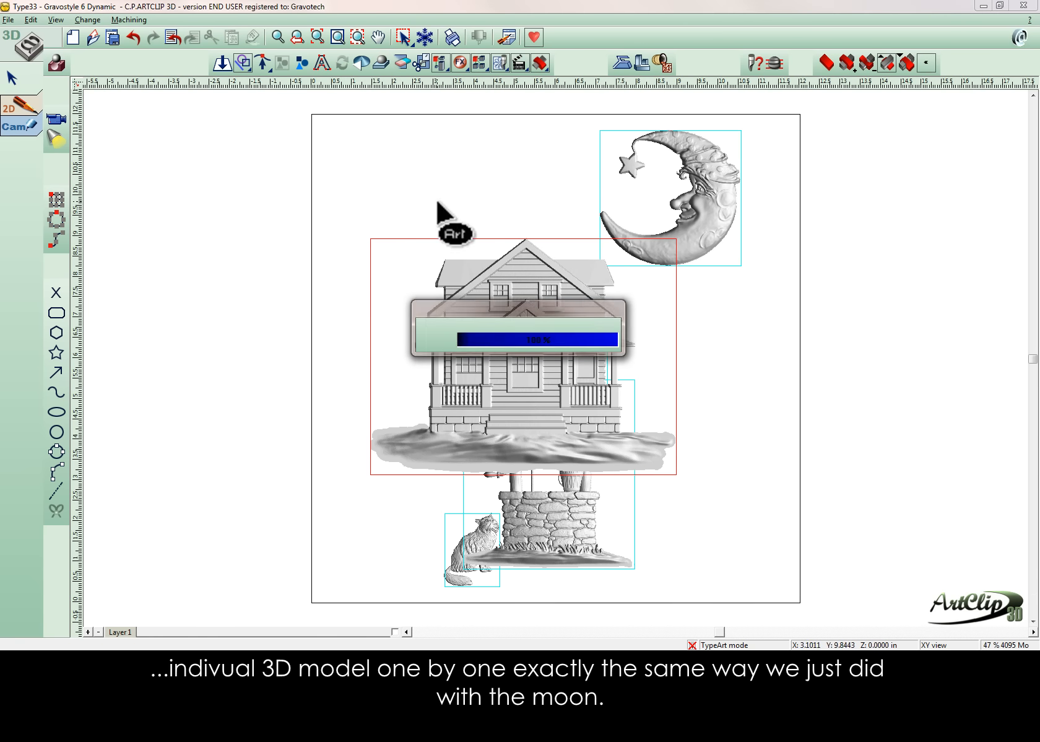
pyautogui.click(60, 118)
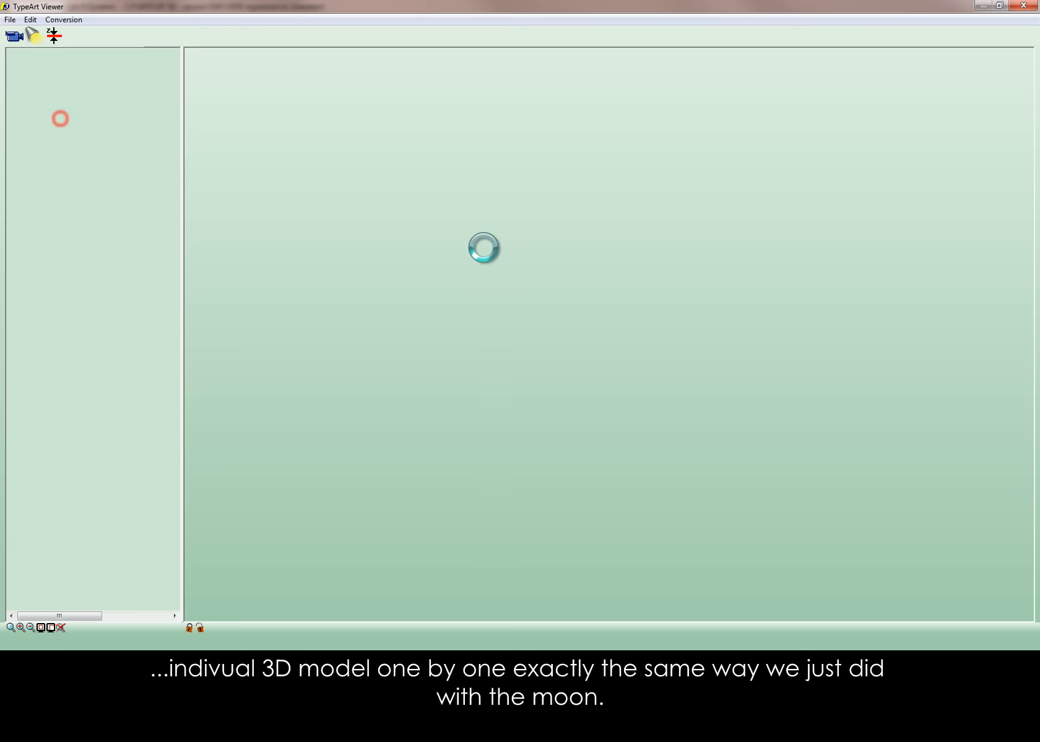
pyautogui.moveTo(520, 259); pyautogui.dragTo(590, 220)
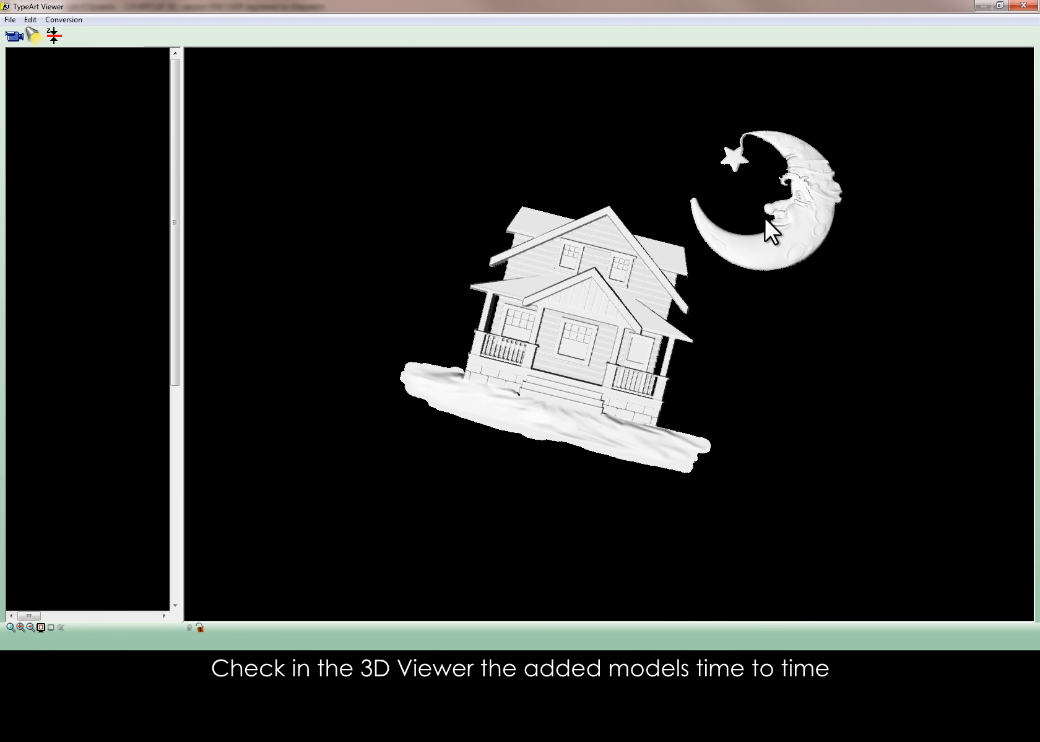
pyautogui.click(1023, 5)
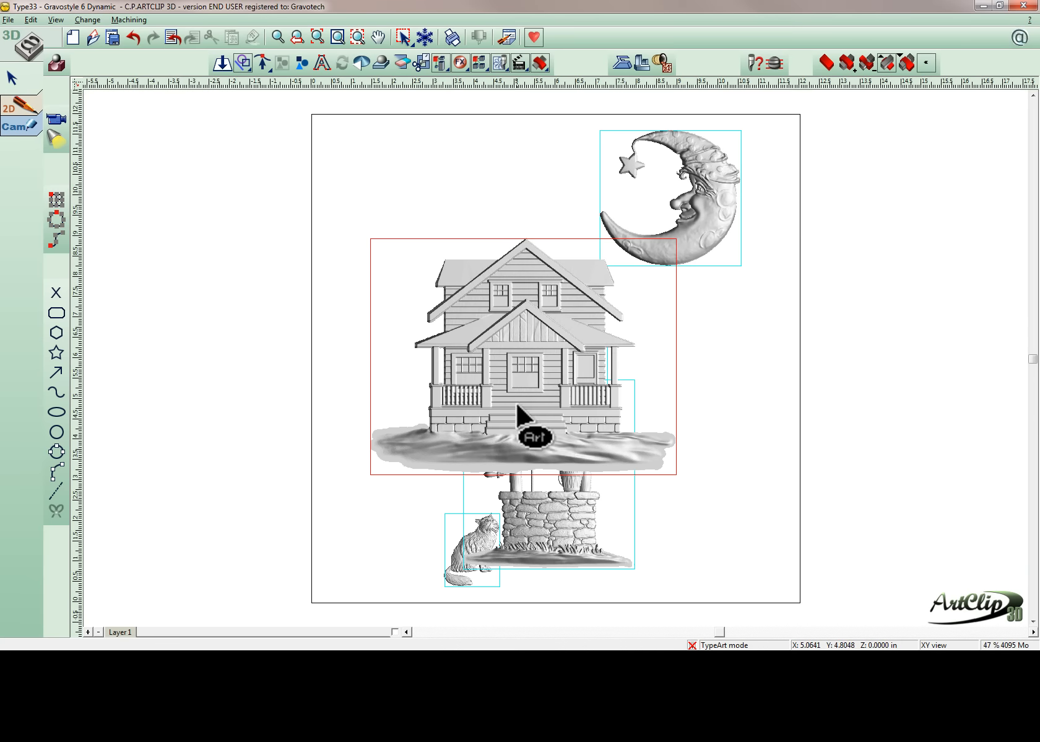
# Step: Switch to the 3D Iso view and lift the well in Z until its roof sits above the house
pyautogui.click(661, 503)
pyautogui.click(624, 501)
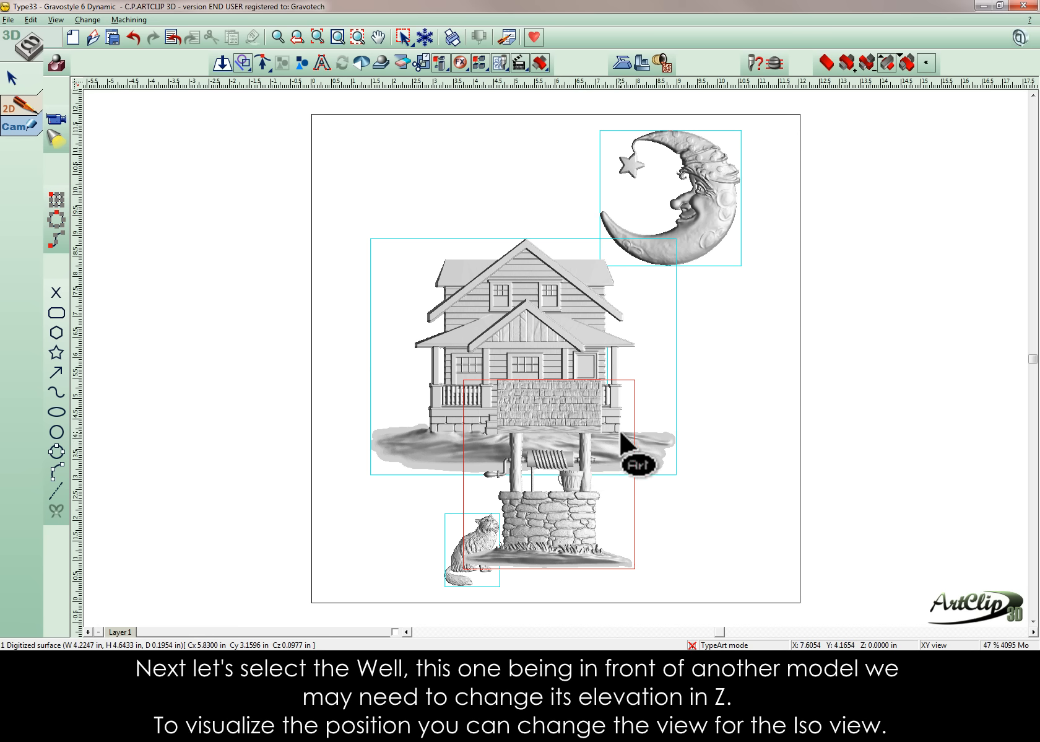
pyautogui.click(61, 22)
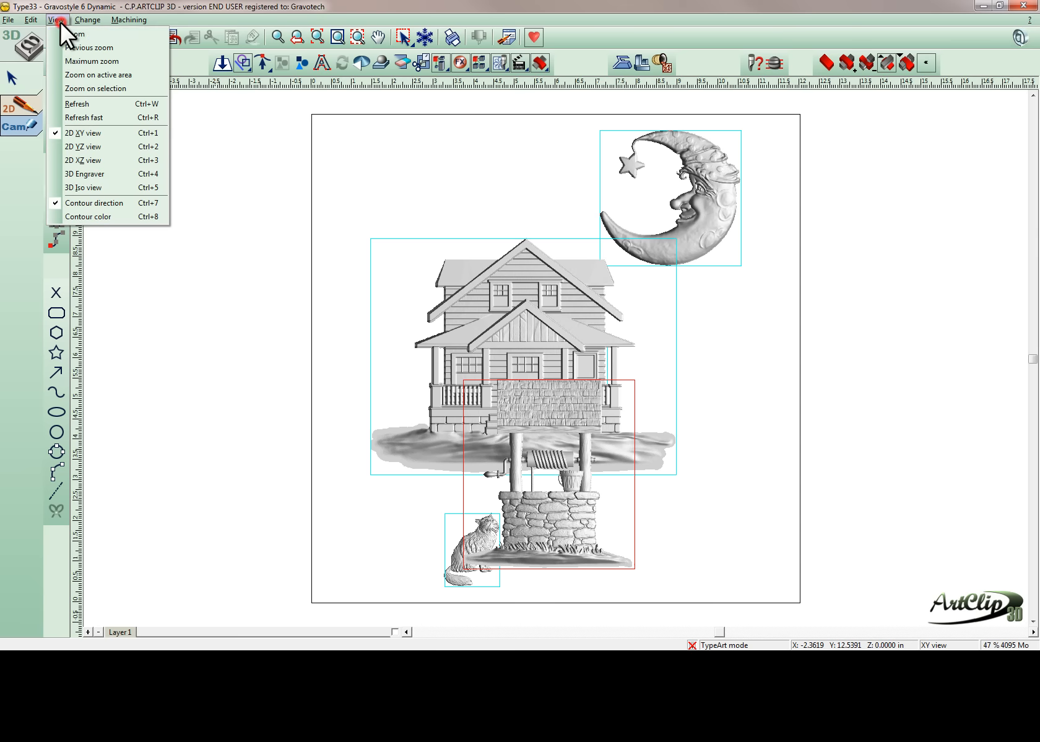
pyautogui.click(93, 188)
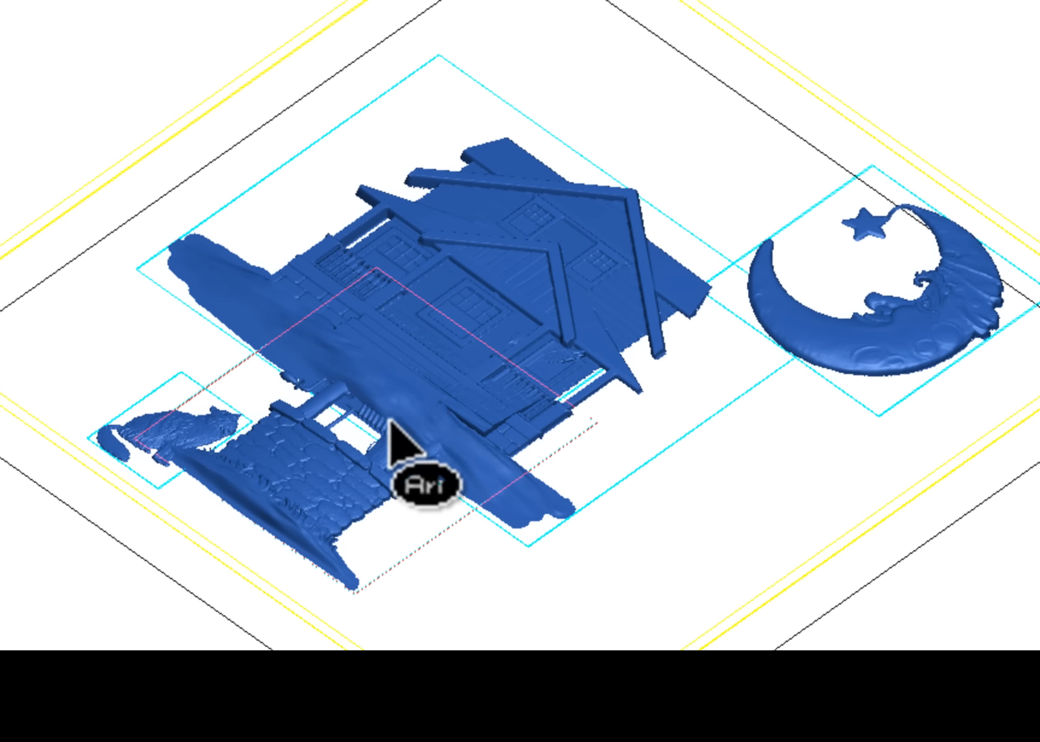
pyautogui.scroll(1, 378, 405)
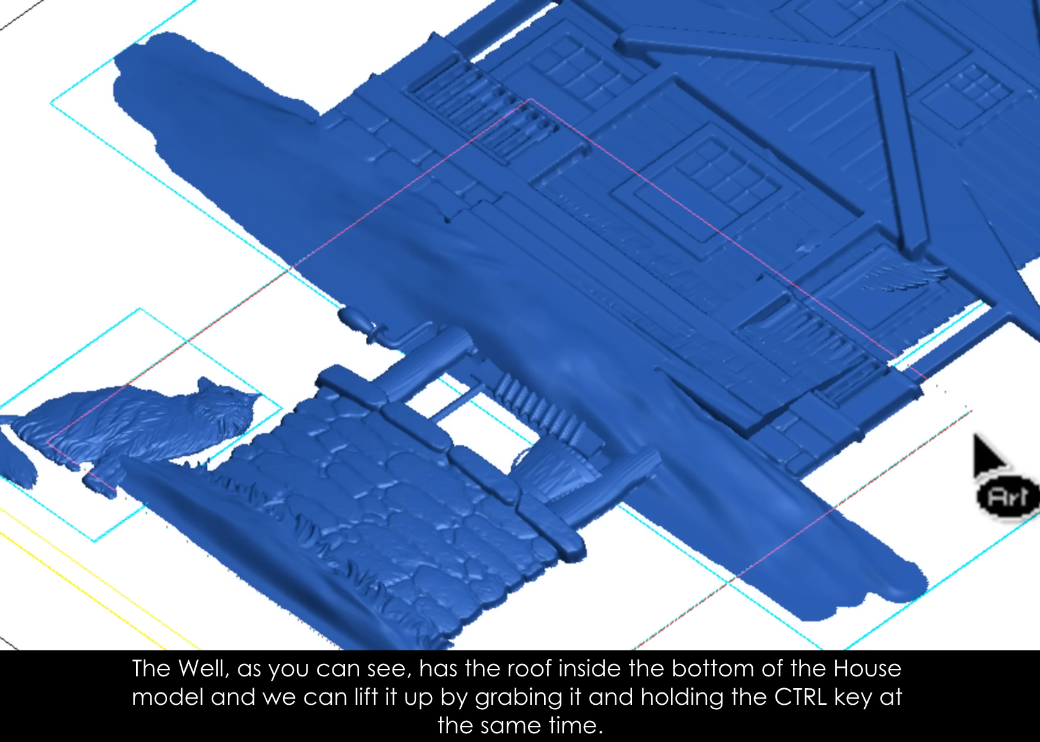
pyautogui.keyDown('ctrl'); pyautogui.moveTo(935, 414); pyautogui.dragTo(934, 379); pyautogui.keyUp('ctrl')
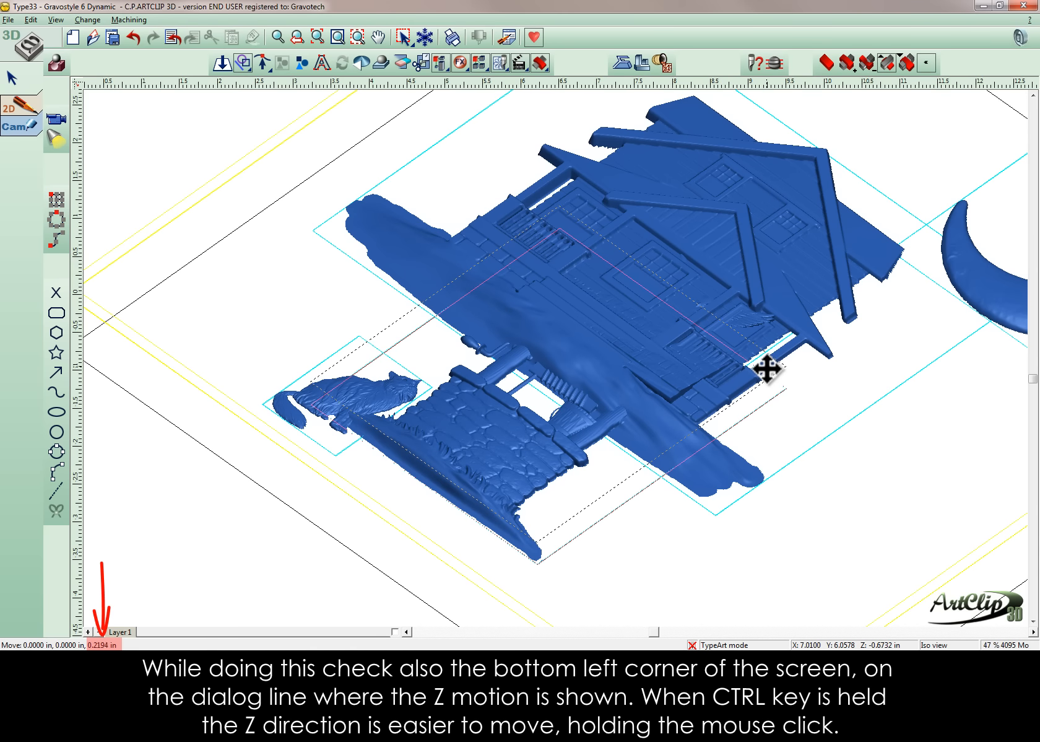
pyautogui.keyDown('ctrl'); pyautogui.moveTo(768, 367); pyautogui.dragTo(768, 360); pyautogui.keyUp('ctrl')
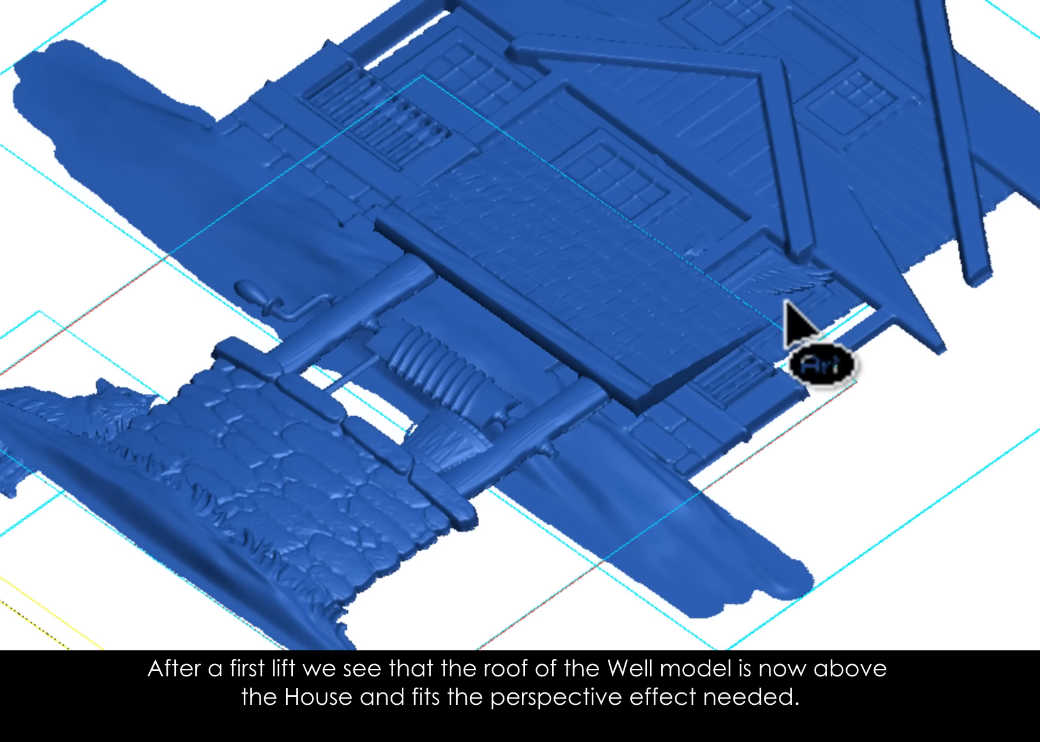
# Step: Lift the dove freehand in Z above the roof of the well
pyautogui.click(824, 307)
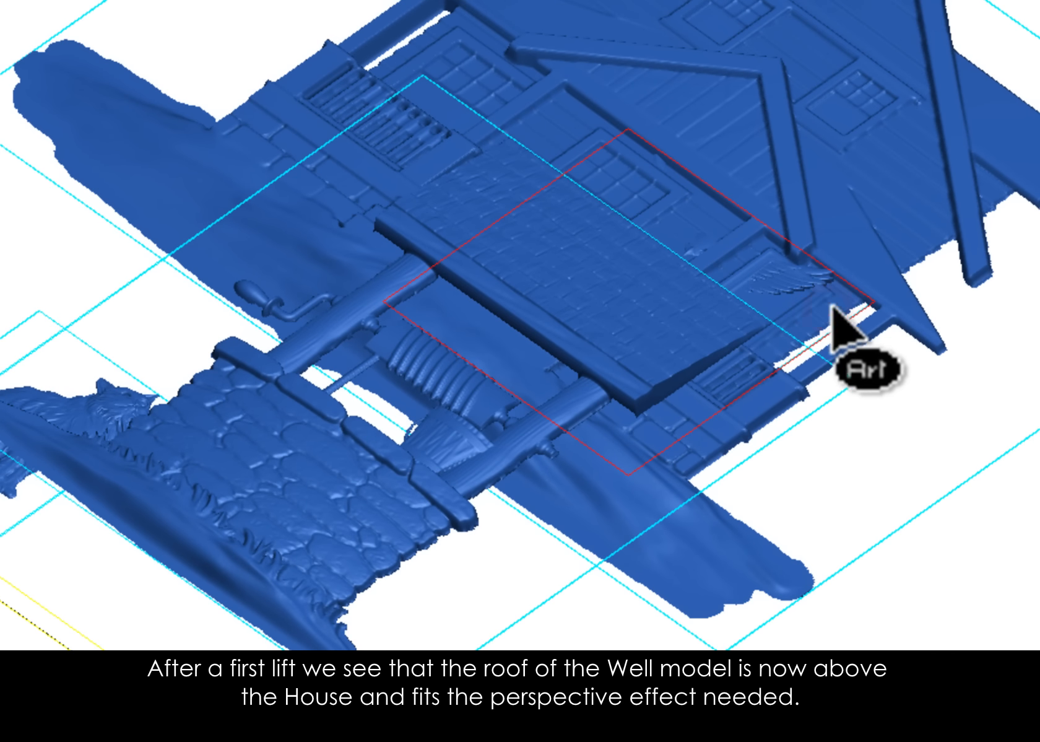
pyautogui.moveTo(852, 302); pyautogui.dragTo(848, 286)
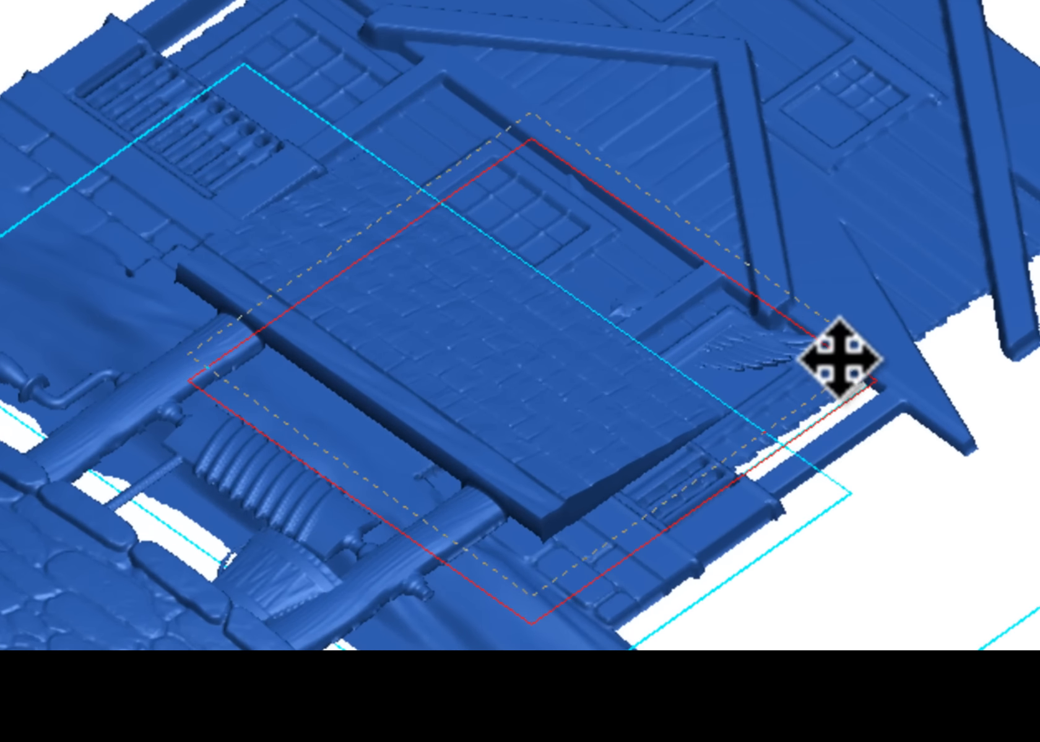
pyautogui.moveTo(840, 356); pyautogui.dragTo(836, 348)
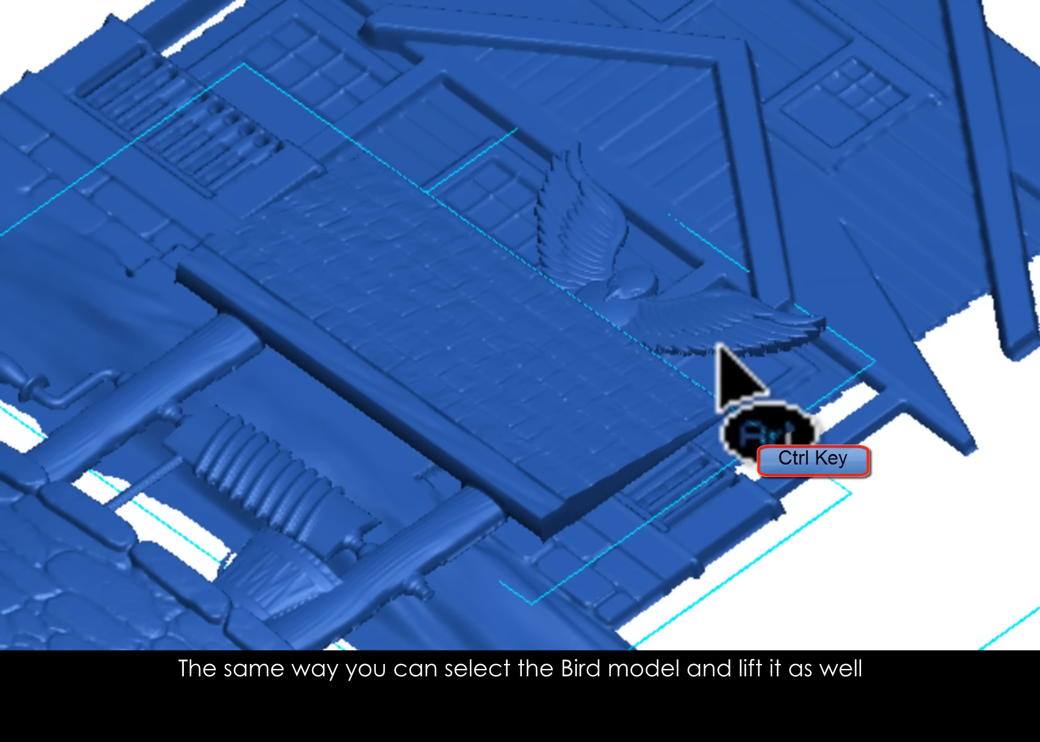
pyautogui.keyDown('ctrl'); pyautogui.click(705, 311); pyautogui.keyUp('ctrl')
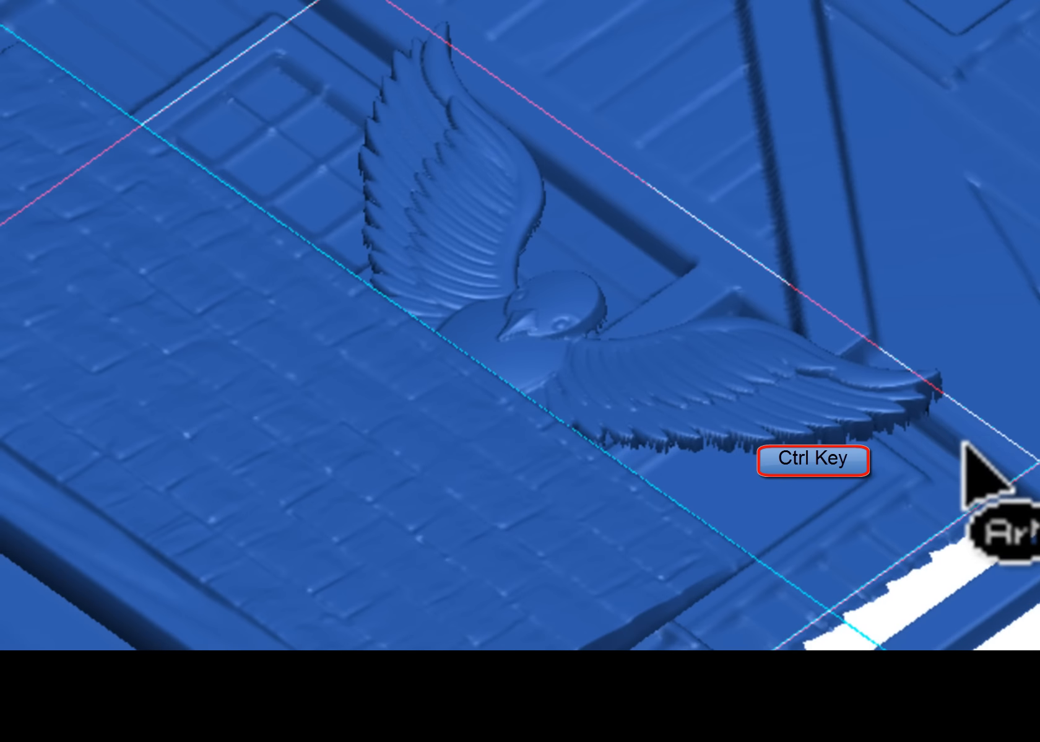
pyautogui.keyDown('ctrl'); pyautogui.moveTo(971, 439); pyautogui.dragTo(972, 403); pyautogui.keyUp('ctrl')
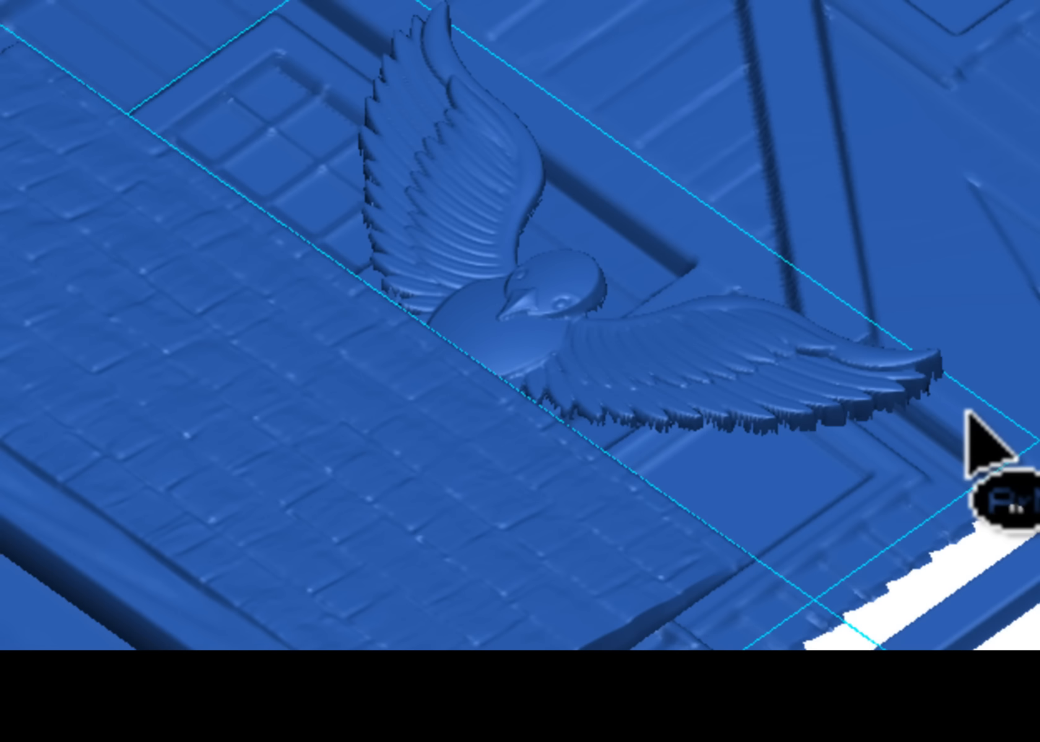
pyautogui.keyDown('ctrl'); pyautogui.moveTo(967, 414); pyautogui.dragTo(971, 387); pyautogui.keyUp('ctrl')
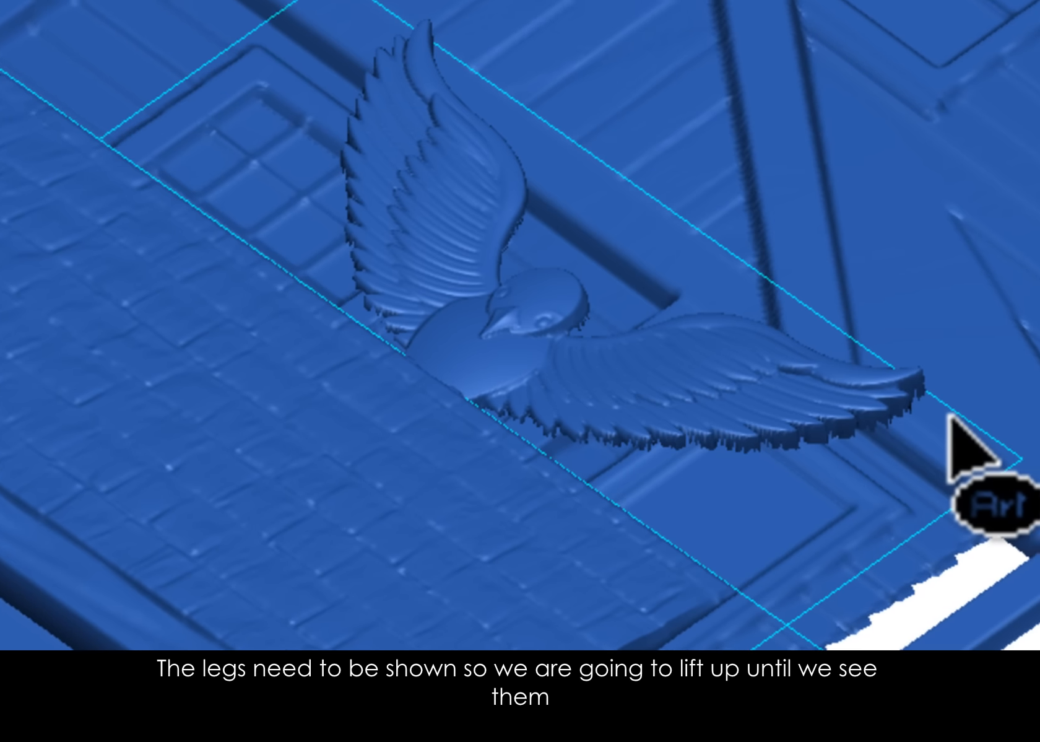
pyautogui.click(969, 393)
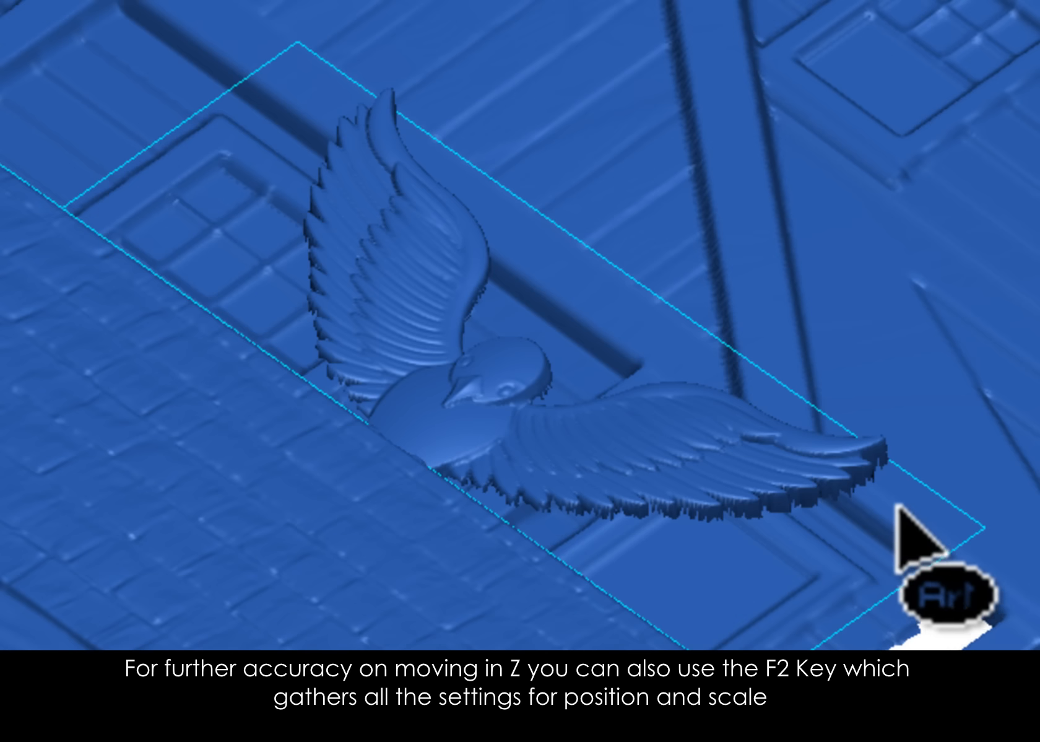
# Step: Move the dove to an exact Z position of 0.4 in, keeping its X and Y coordinates
pyautogui.click(909, 498)
pyautogui.click(943, 500)
pyautogui.press('F2')
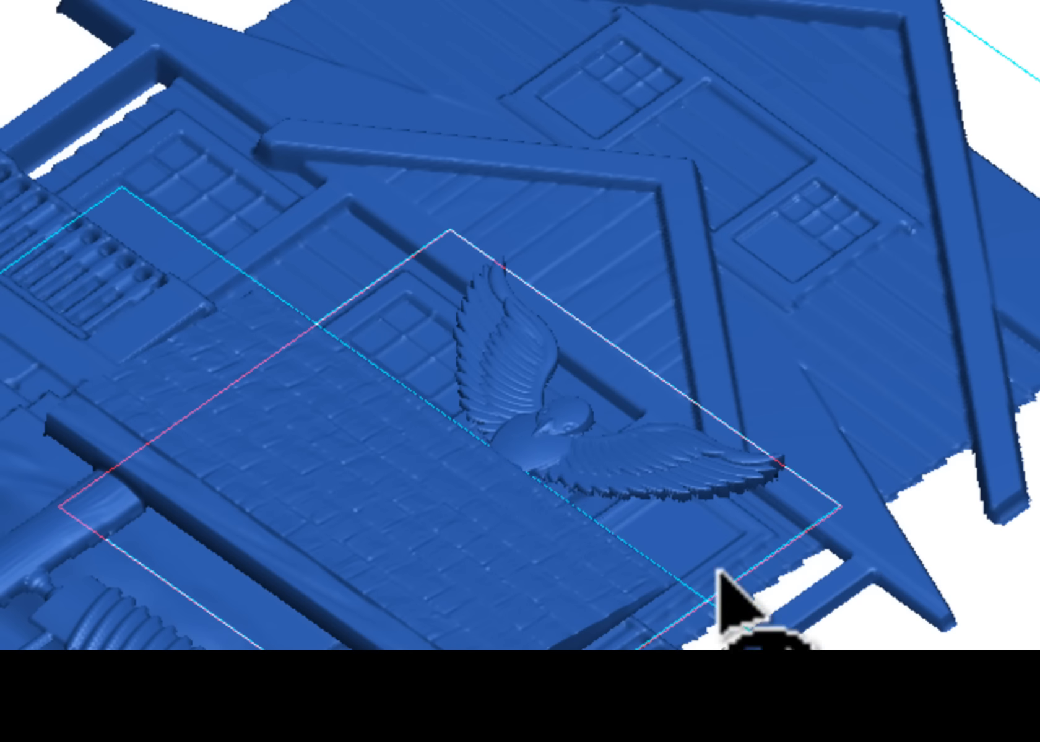
pyautogui.press('F2')
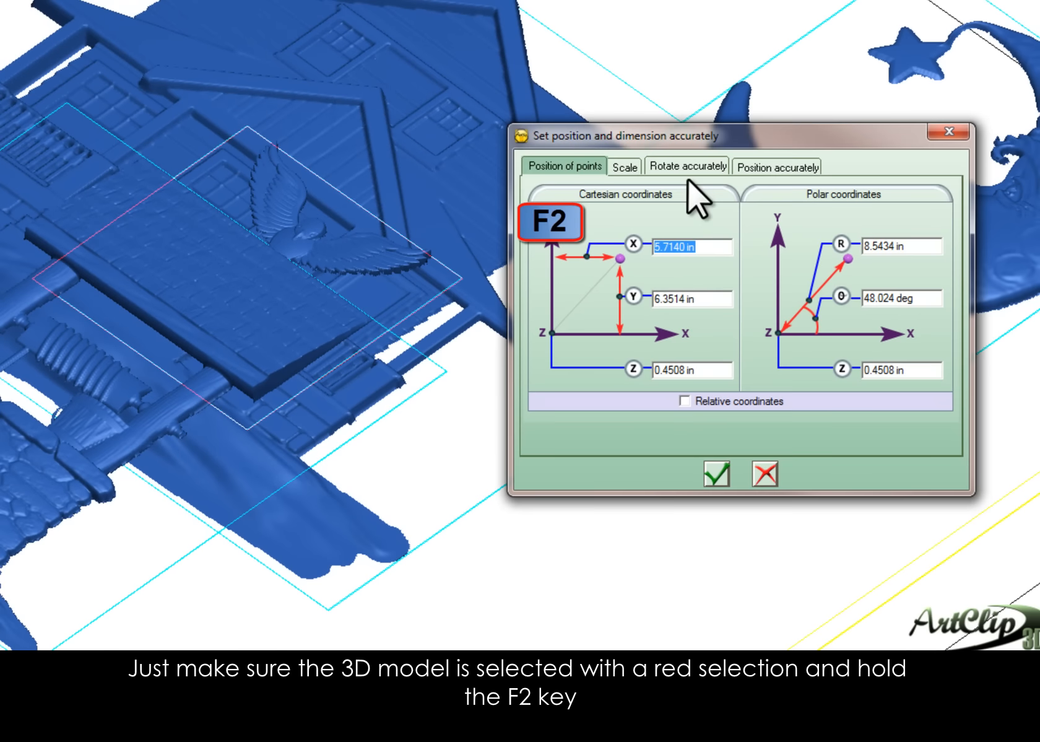
pyautogui.click(775, 168)
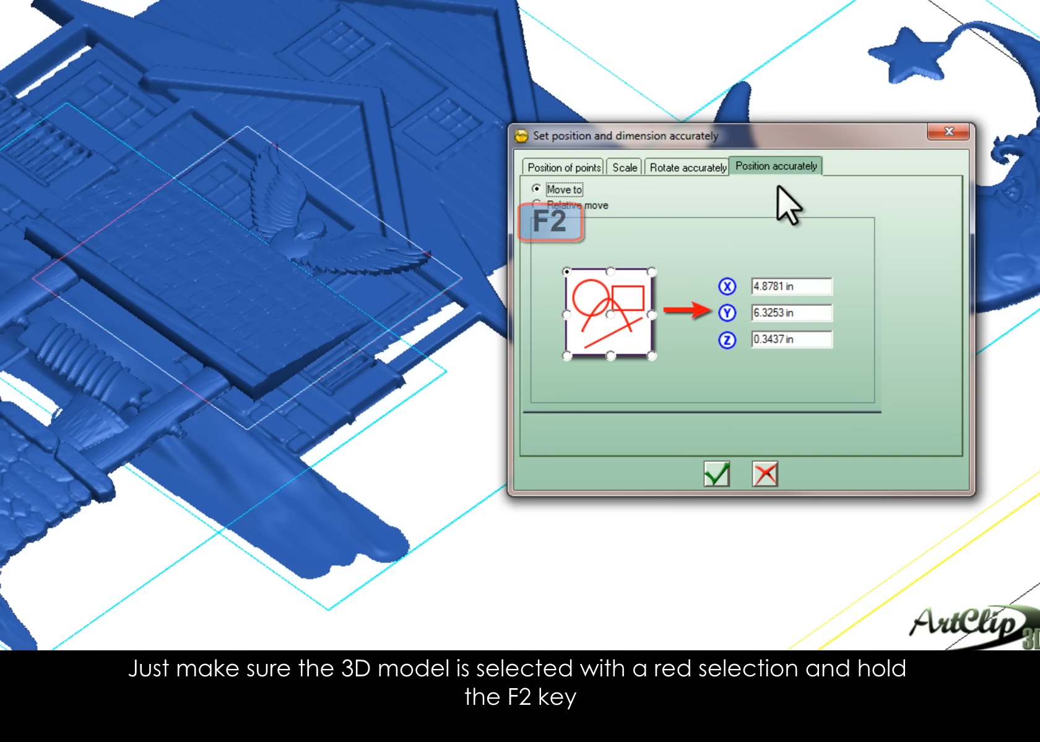
pyautogui.click(802, 341)
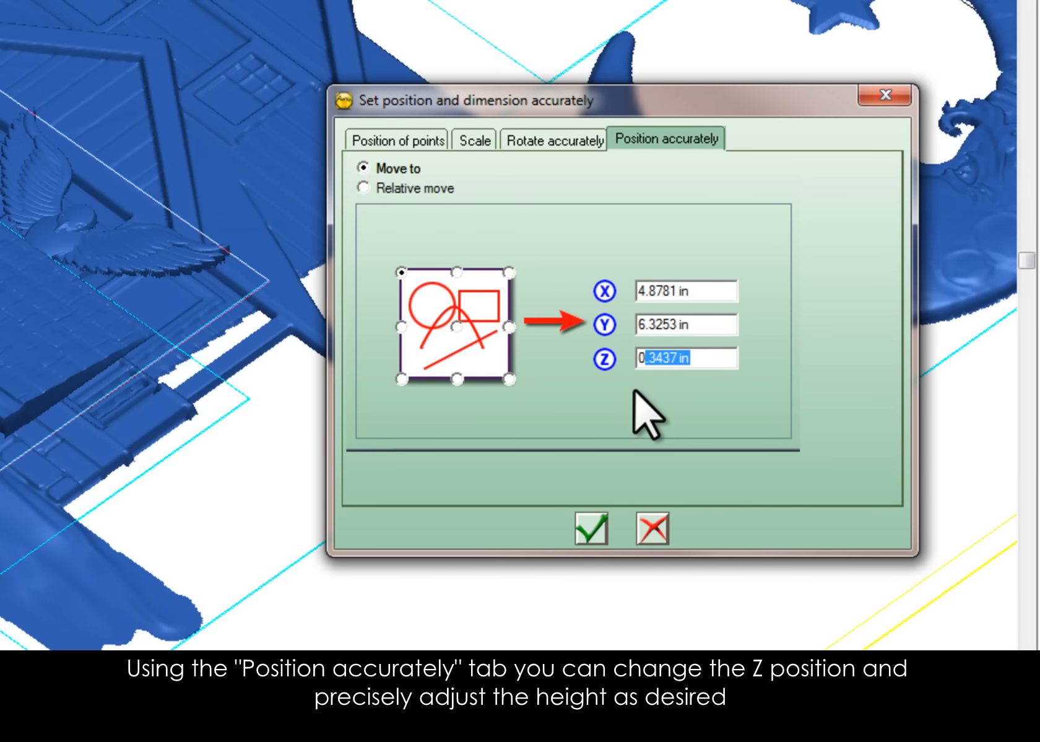
pyautogui.write('.4')
pyautogui.click(720, 326)
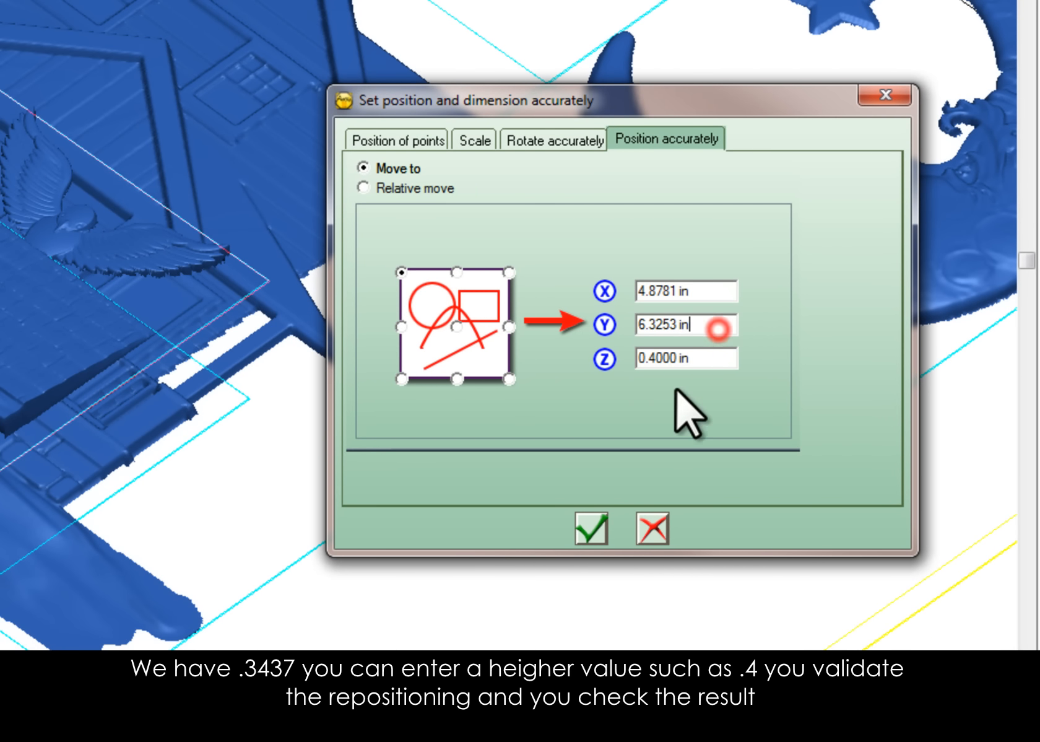
pyautogui.click(590, 528)
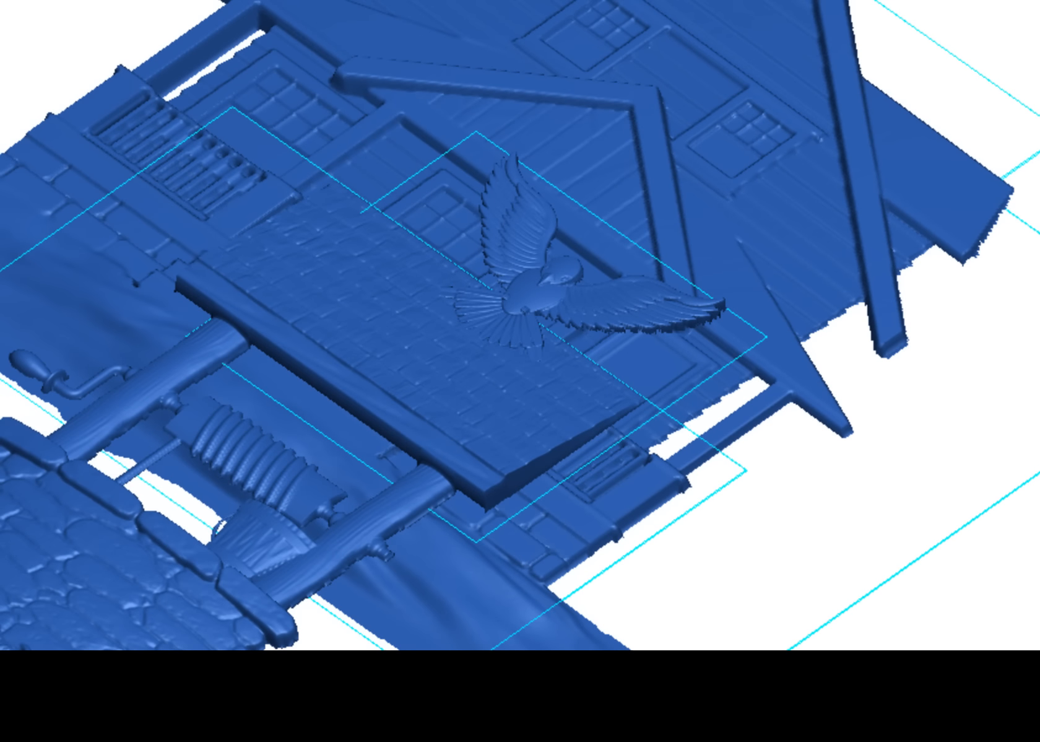
# Step: Lower the dove to an exact Z position of 0.38 in
pyautogui.press('F2')
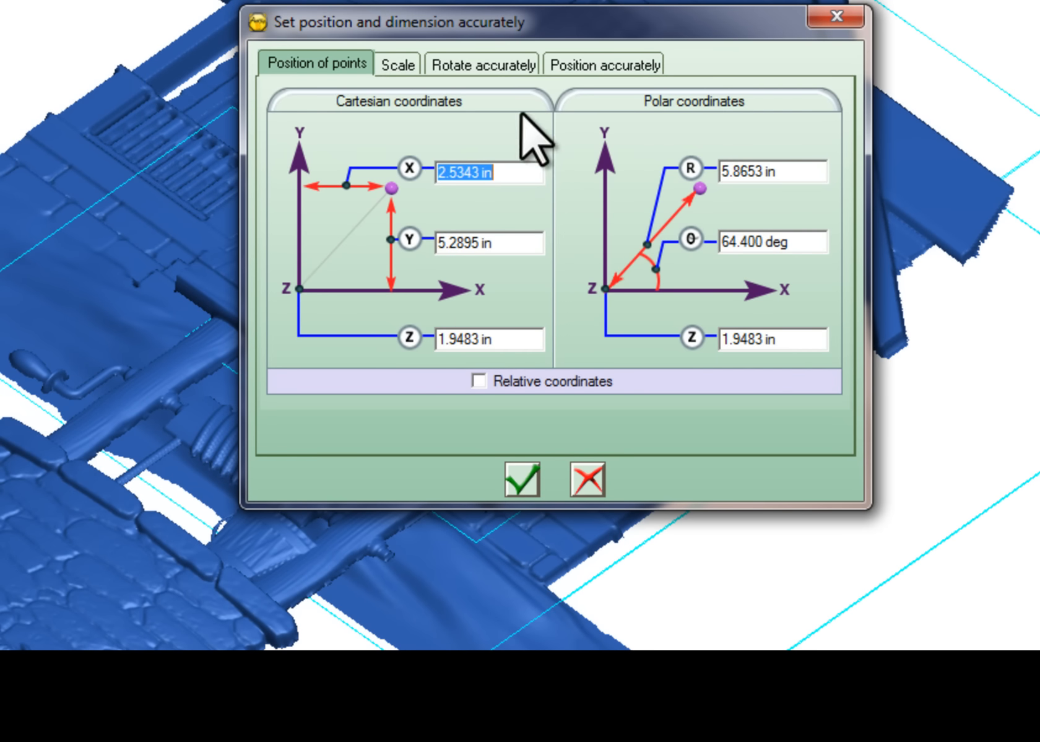
pyautogui.click(619, 63)
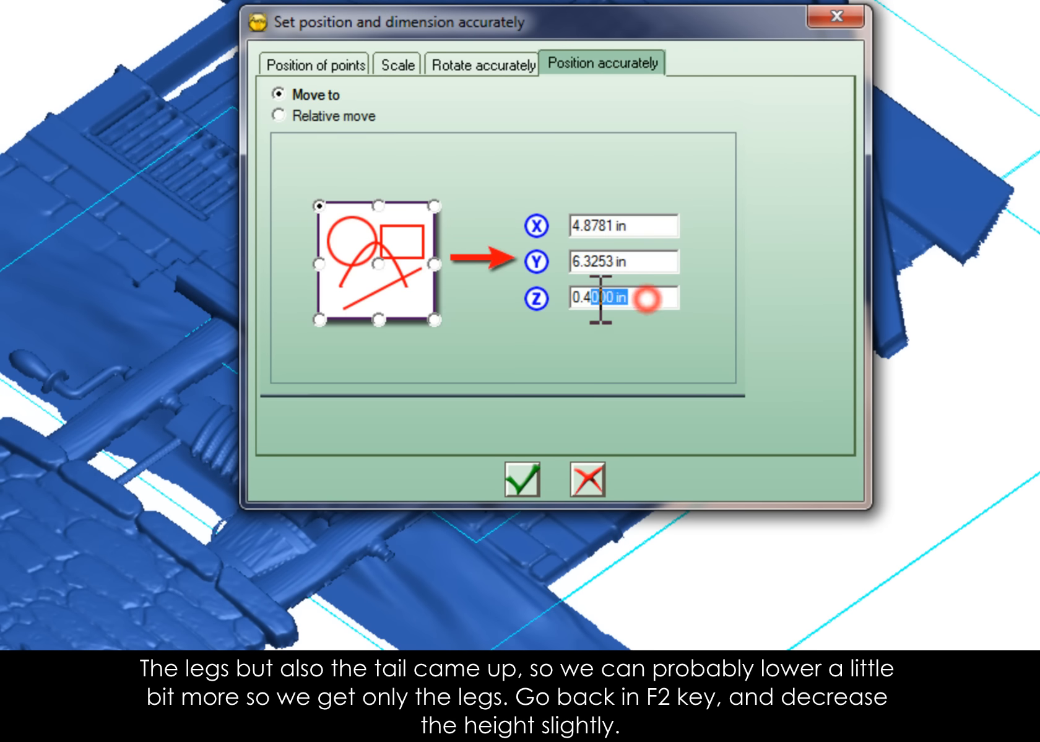
pyautogui.moveTo(600, 299); pyautogui.dragTo(584, 317)
pyautogui.write('38')
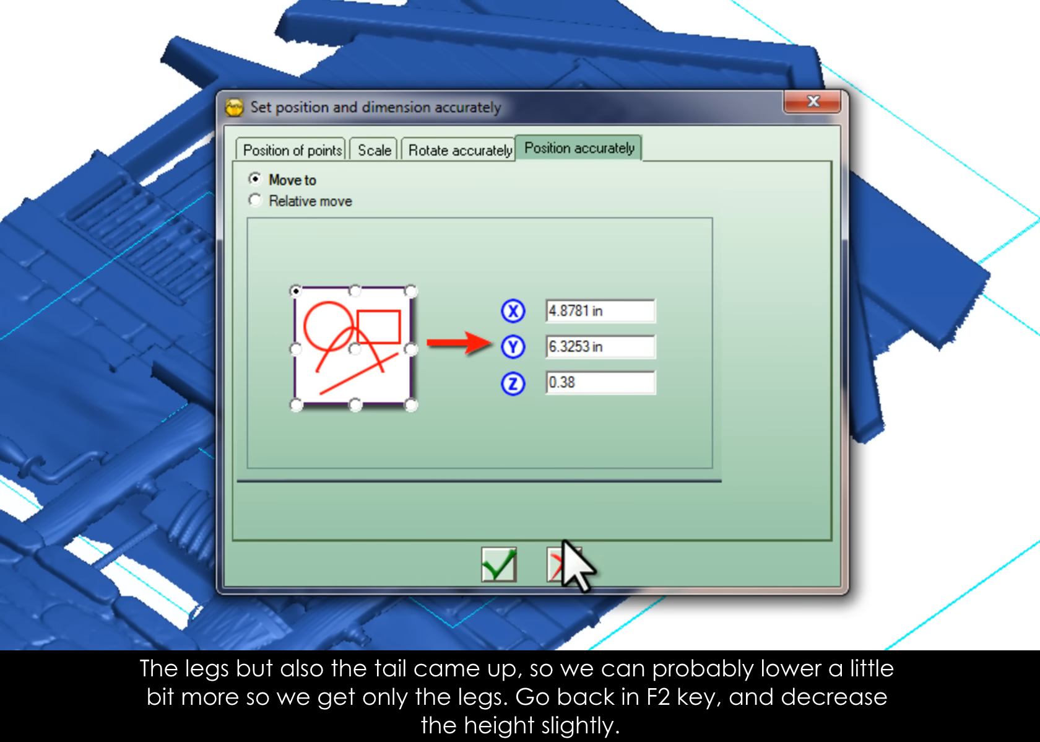
pyautogui.click(497, 563)
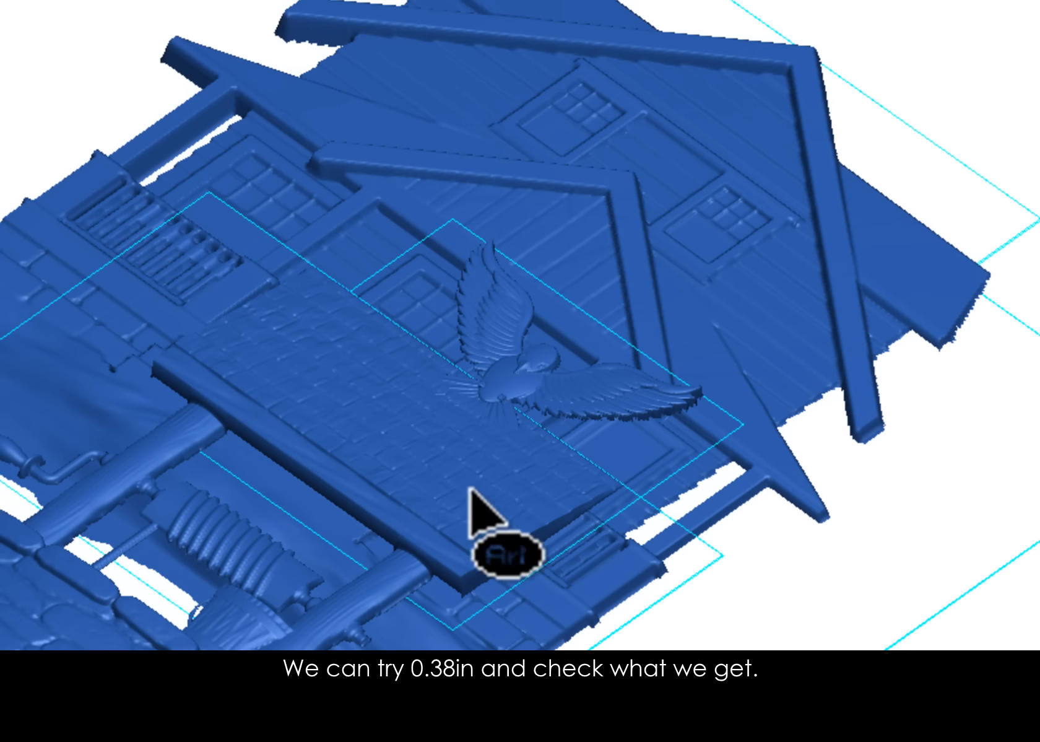
# Step: Refine the dove's exact Z position to 0.378 in so its tail stays behind the roof of the well
pyautogui.click(432, 359)
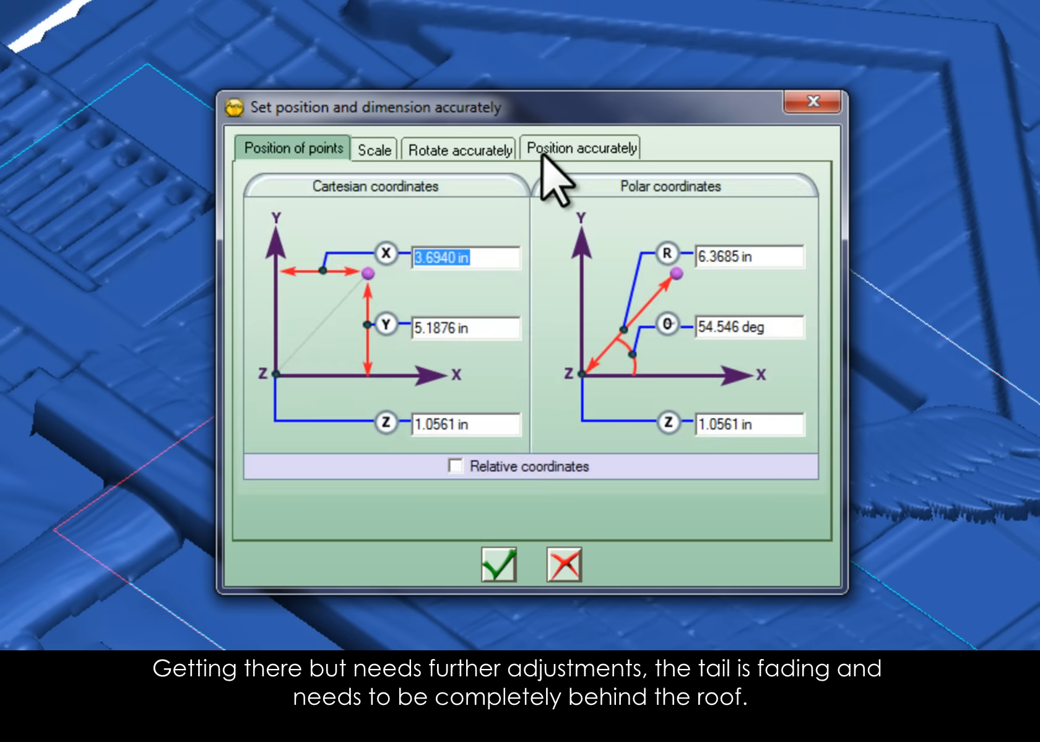
pyautogui.click(556, 155)
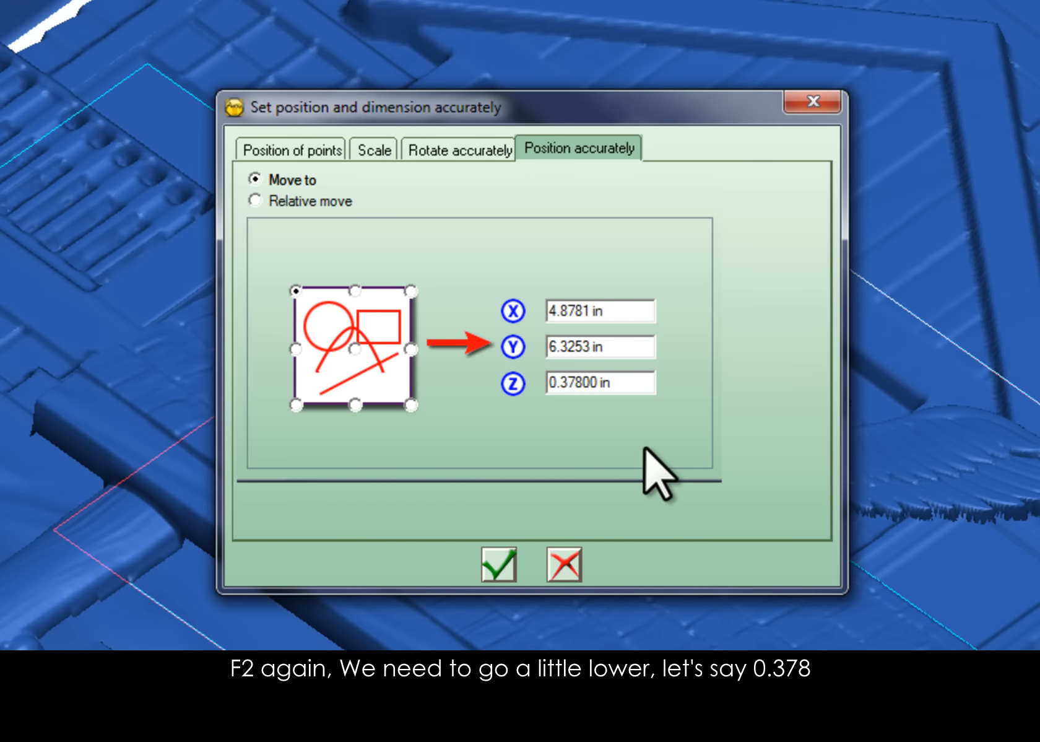
pyautogui.click(492, 561)
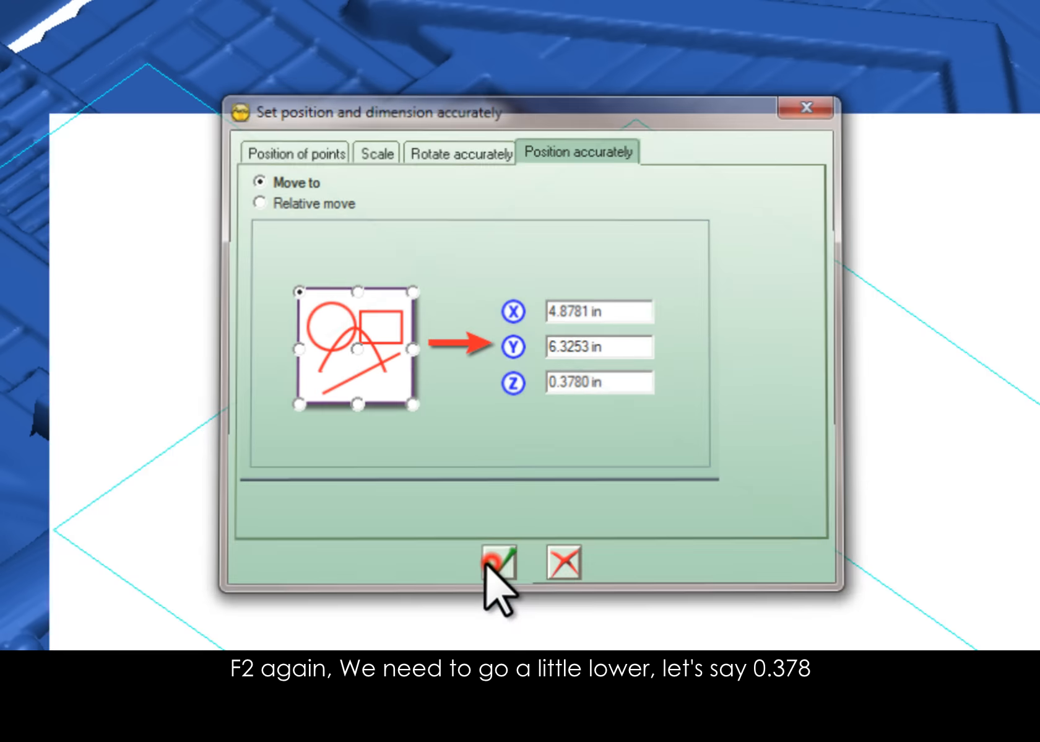
# Step: Lower the dove to an exact Z position of 0.37 in, keeping its X and Y coordinates
pyautogui.moveTo(594, 505); pyautogui.dragTo(301, 406)
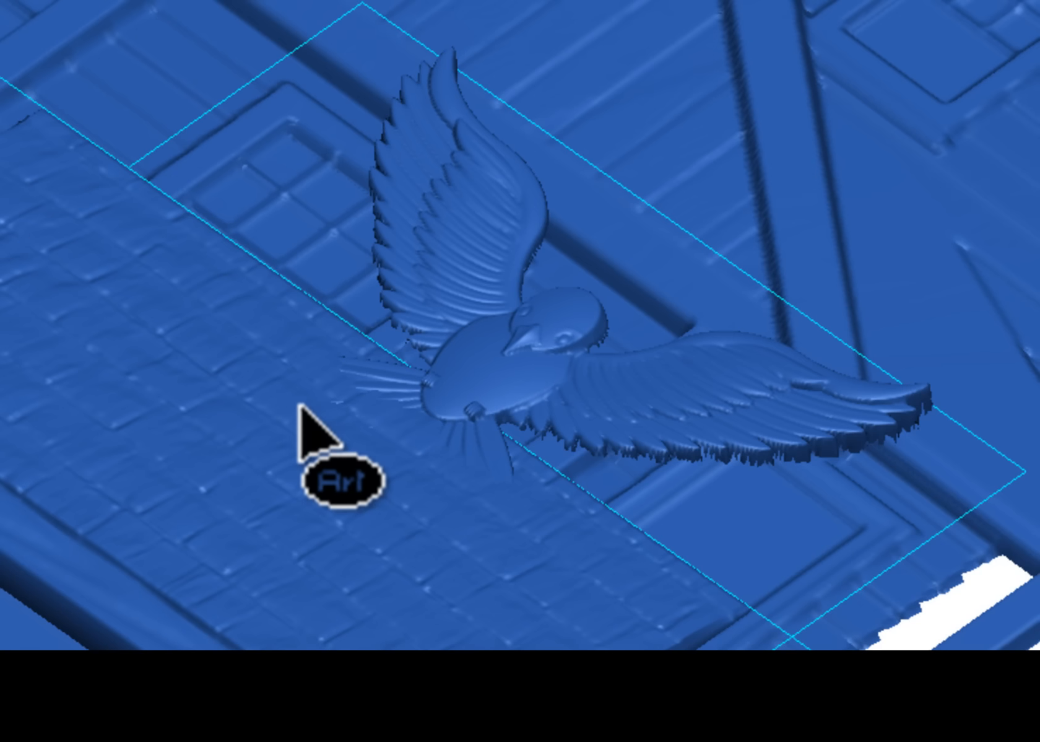
pyautogui.press('F2')
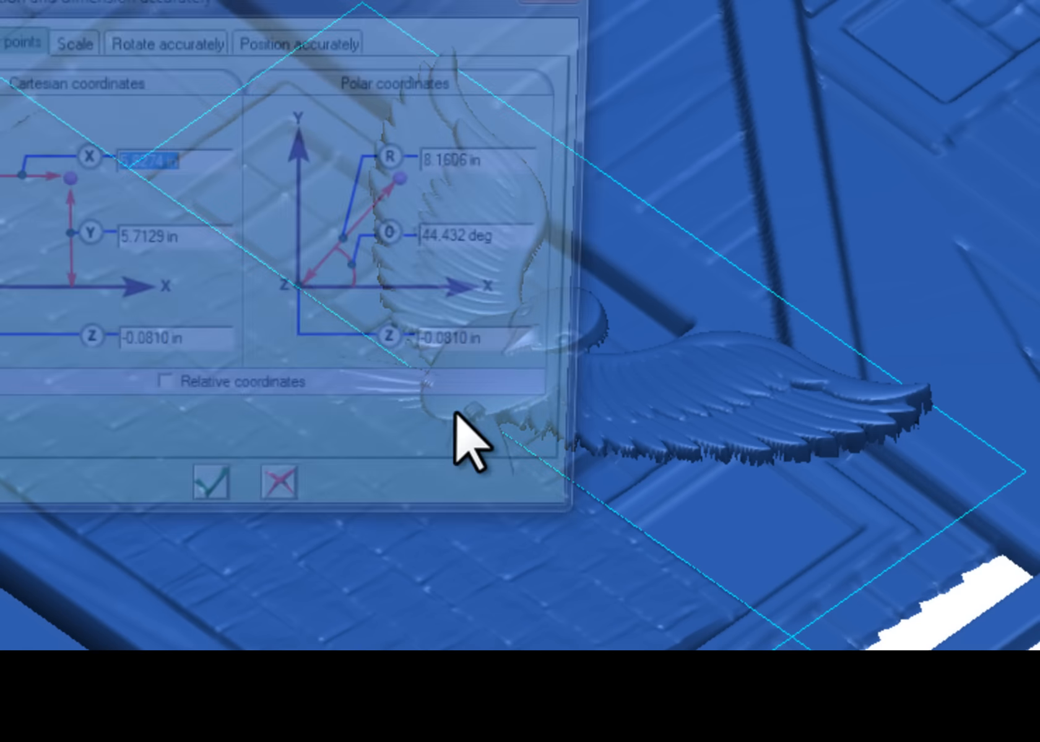
pyautogui.click(273, 40)
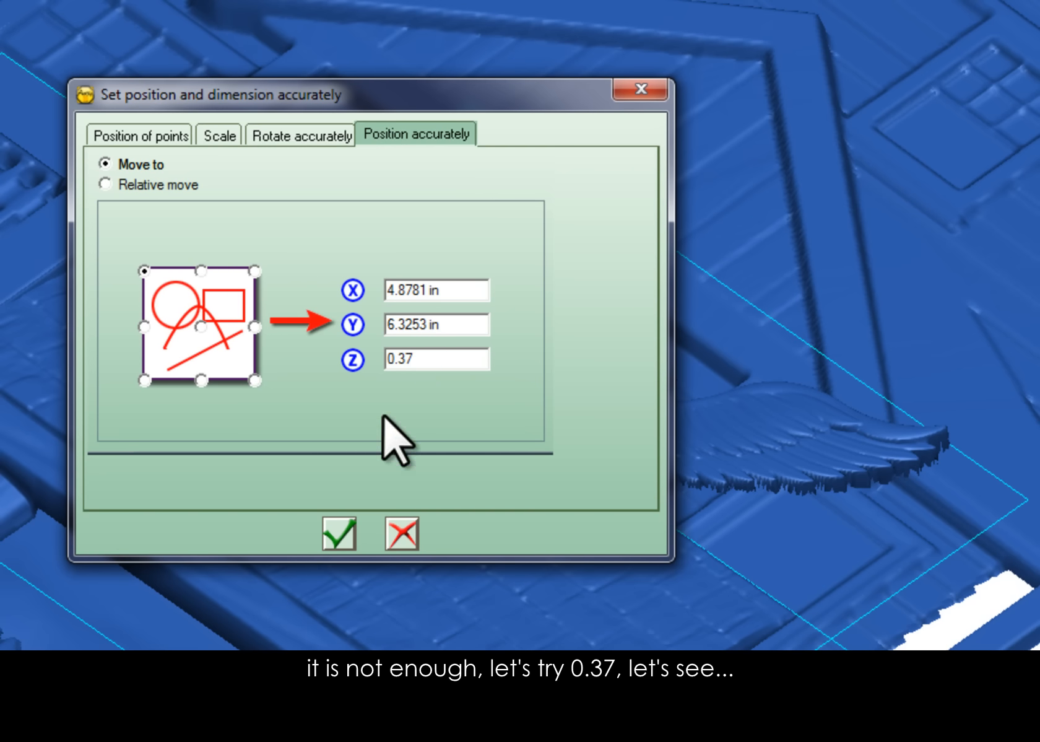
pyautogui.click(341, 525)
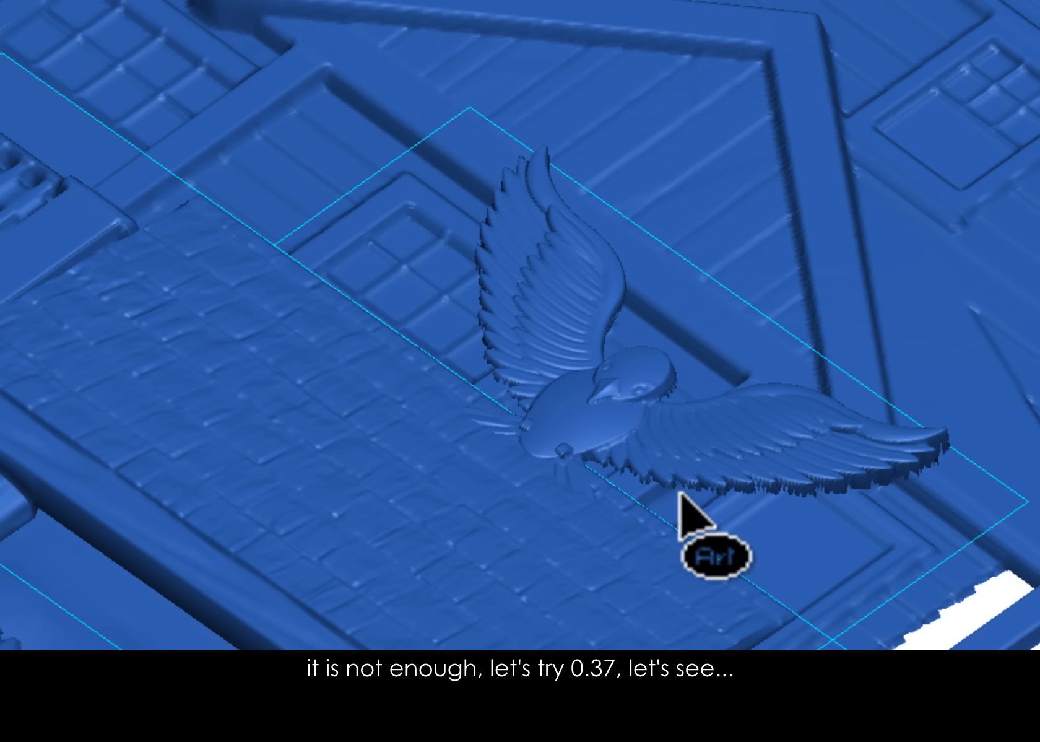
# Step: Set the dove's exact Z position to 0.36 in and inspect its tail and claws against the roof of the well
pyautogui.press('space')
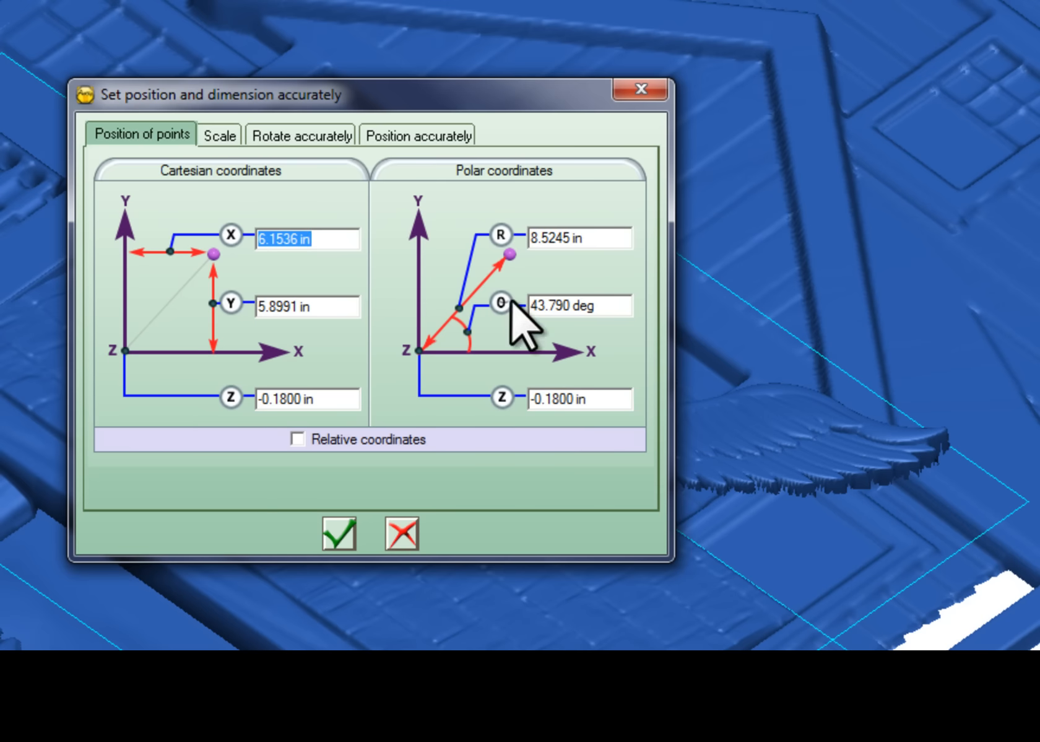
pyautogui.click(412, 137)
pyautogui.moveTo(464, 358); pyautogui.dragTo(415, 361)
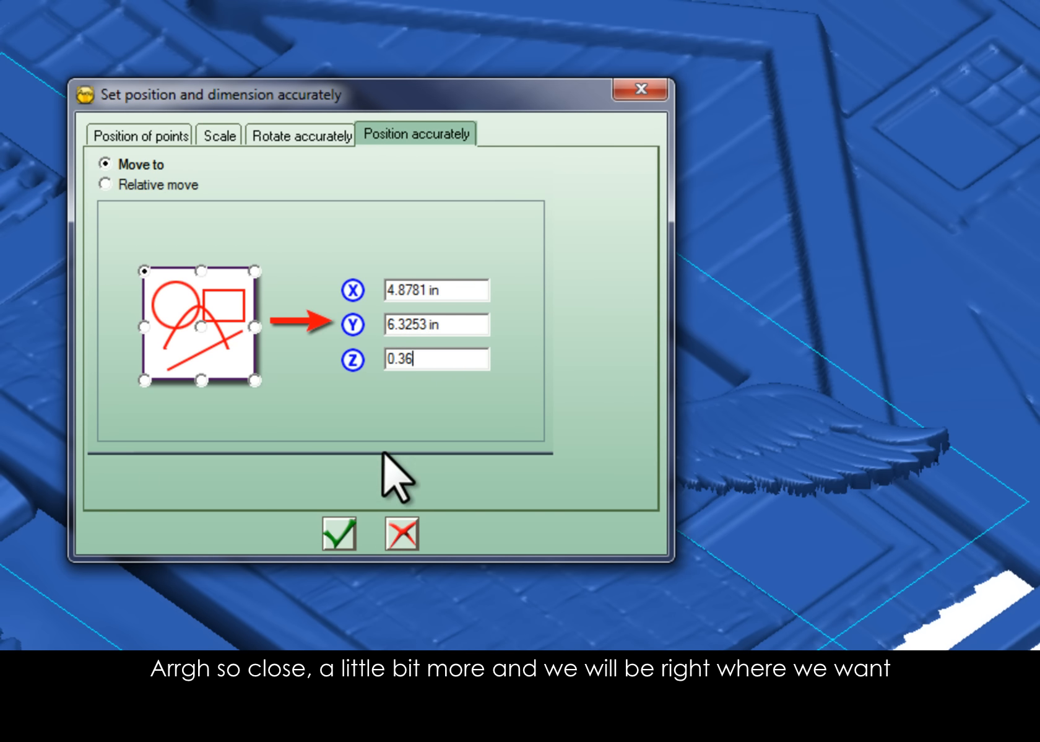
pyautogui.click(335, 532)
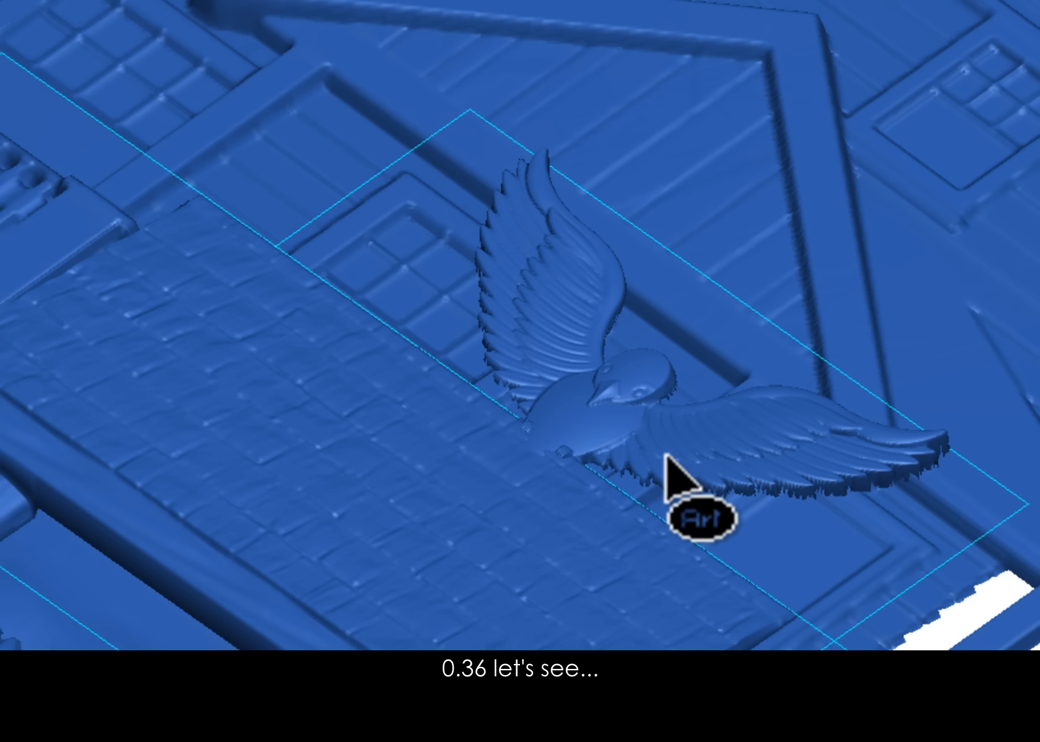
pyautogui.scroll(2, 548, 449)
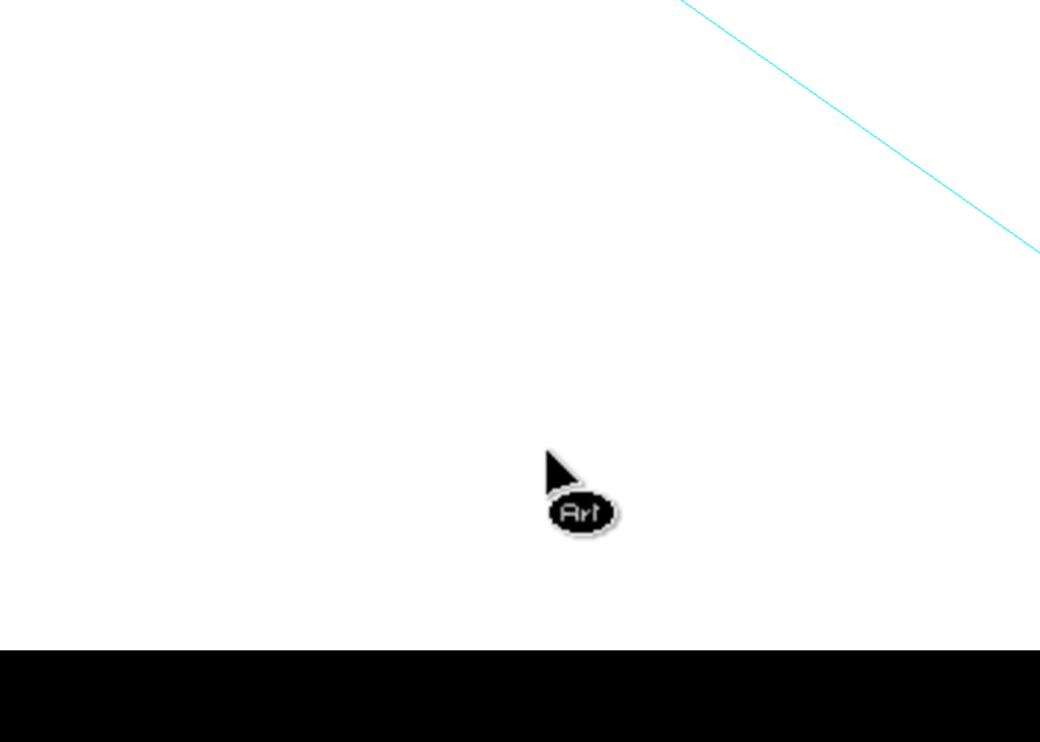
pyautogui.scroll(-2, 547, 451)
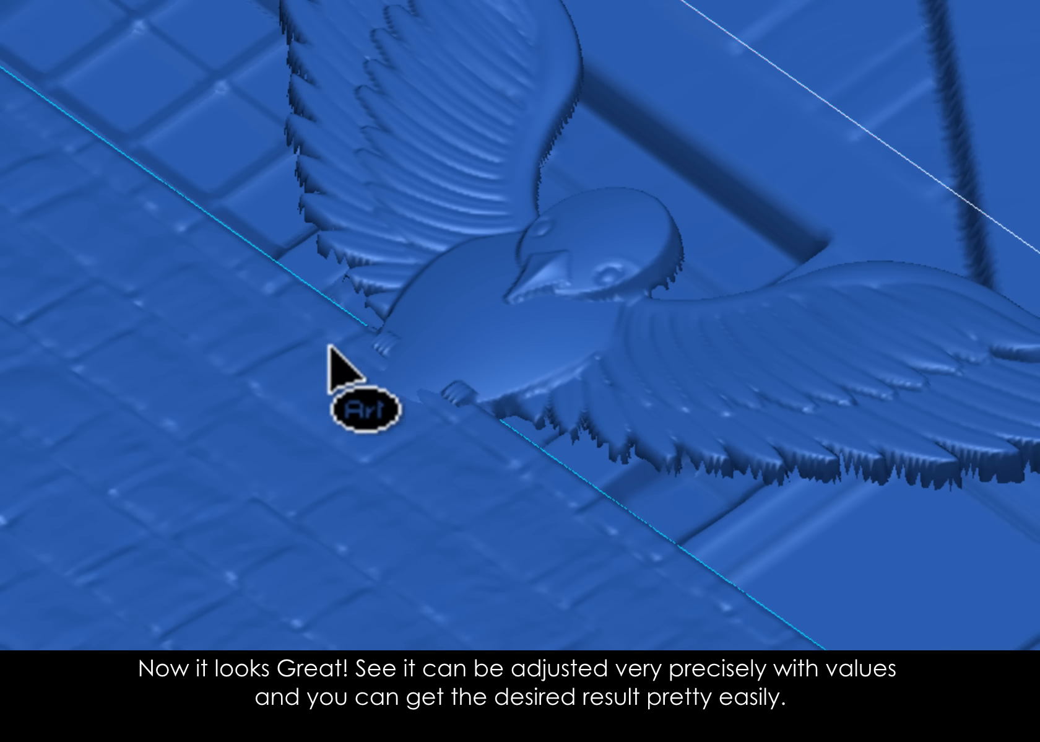
pyautogui.scroll(2, 111, 367)
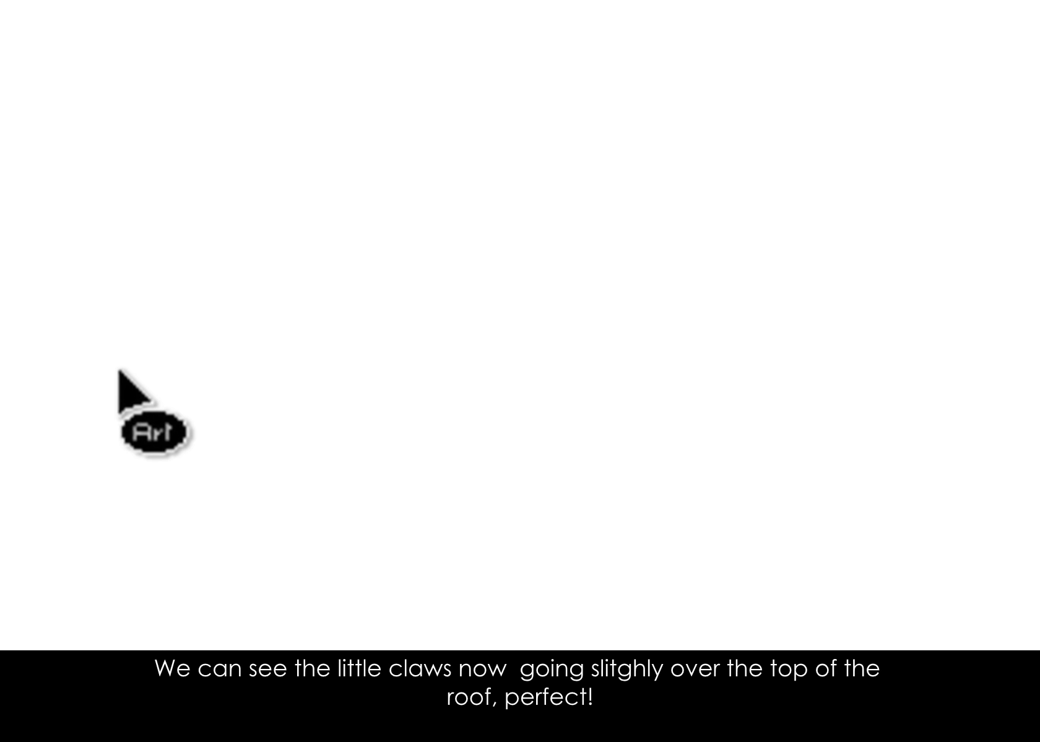